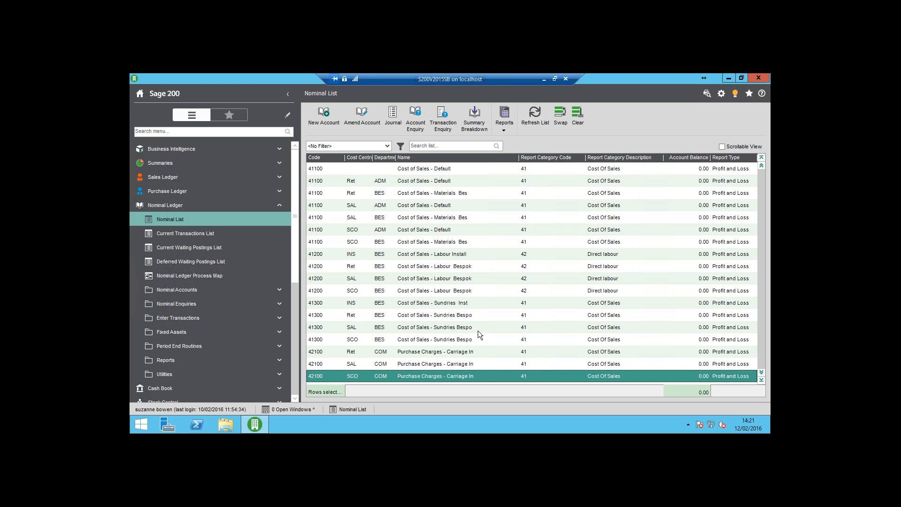
# Review the codes, report types and category types in the nominal ledger's Report Categories setup, leaving them unchanged.
pyautogui.click(202, 362)
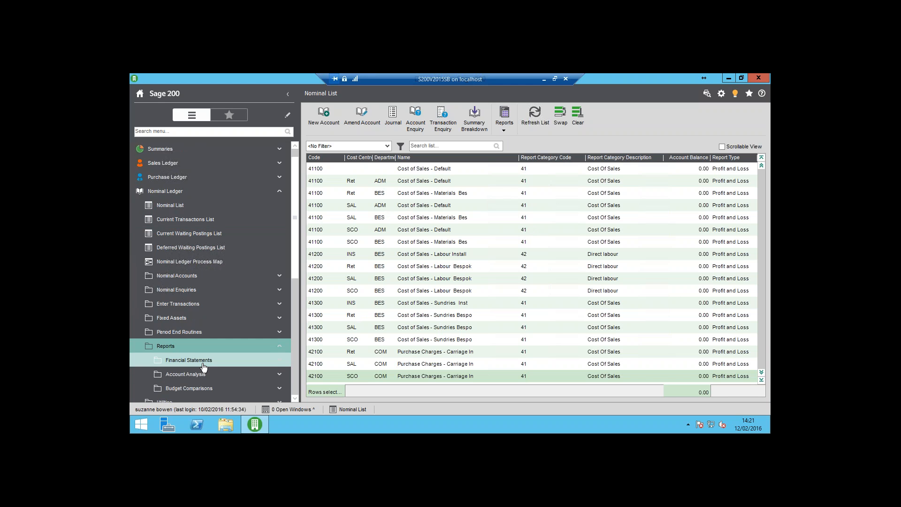
pyautogui.click(194, 352)
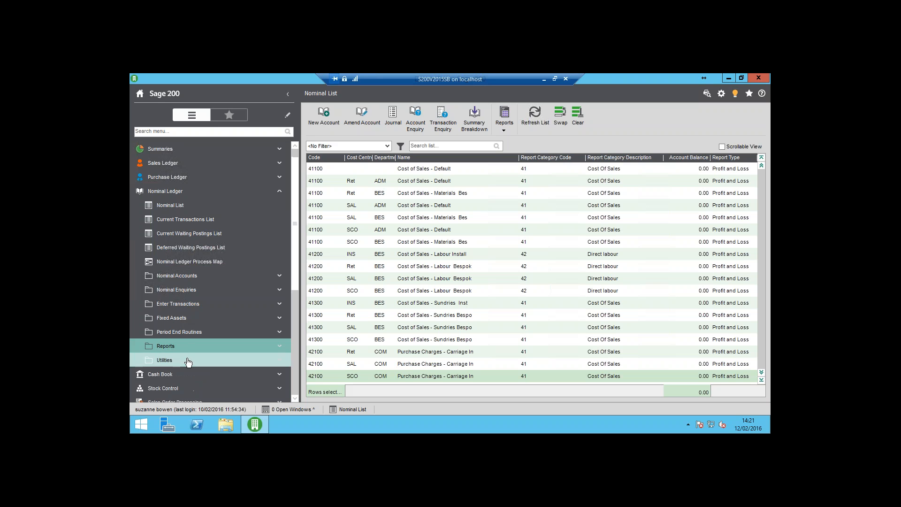
pyautogui.click(188, 360)
pyautogui.click(205, 361)
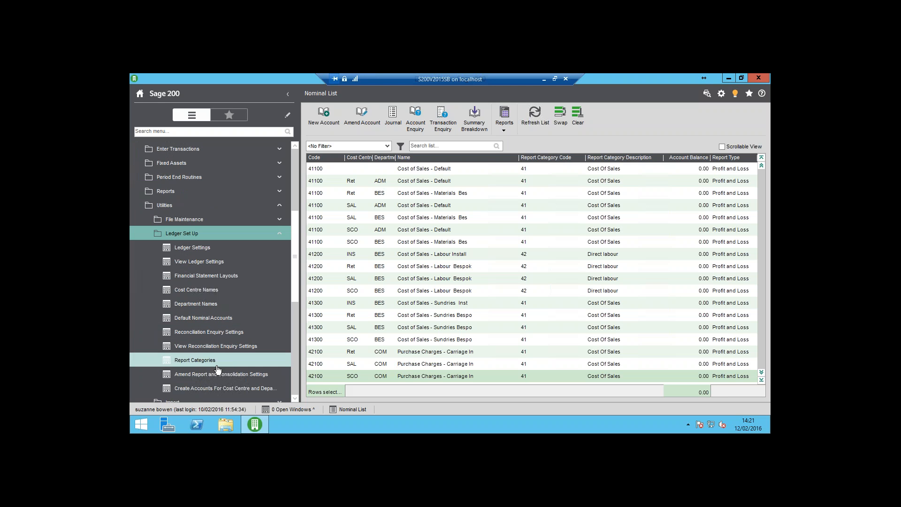
pyautogui.click(217, 365)
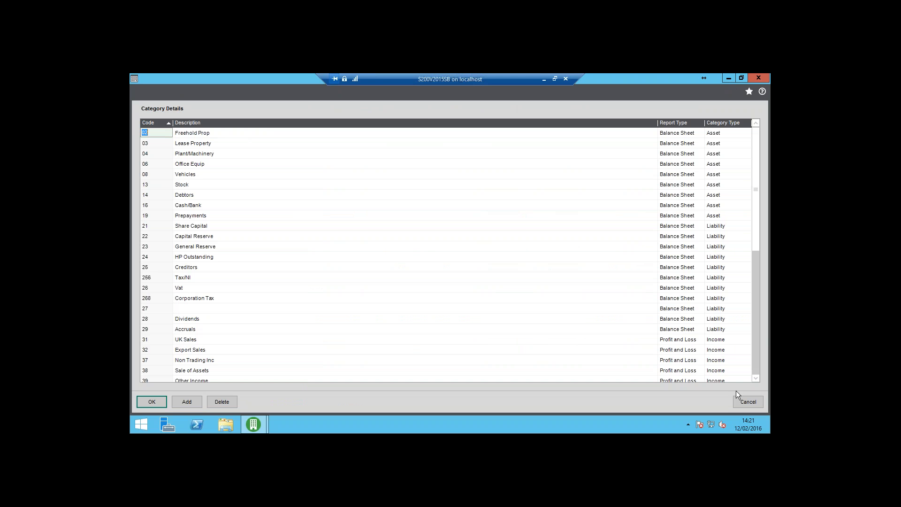
pyautogui.click(743, 402)
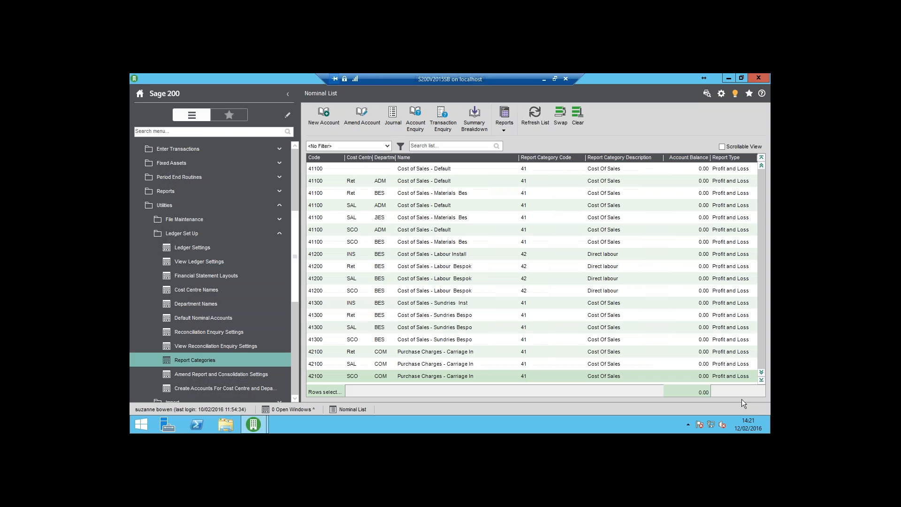
# Display nominal accounts with codes 001 to 99999 in the Amend Report and Consolidation Settings utility.
pyautogui.click(226, 378)
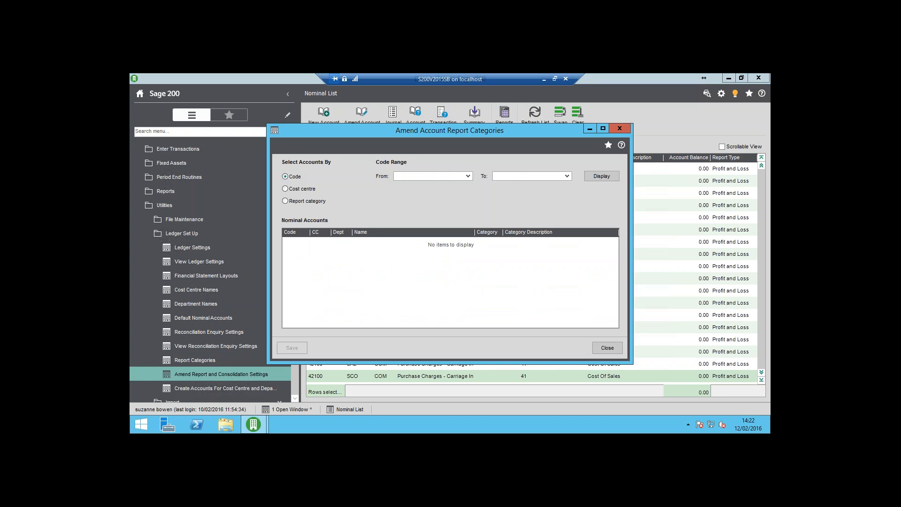
pyautogui.click(469, 177)
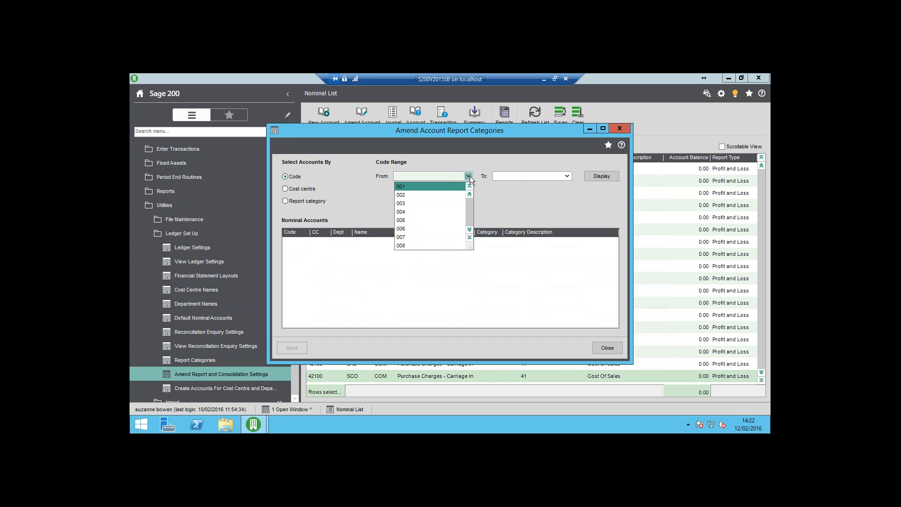
pyautogui.click(447, 184)
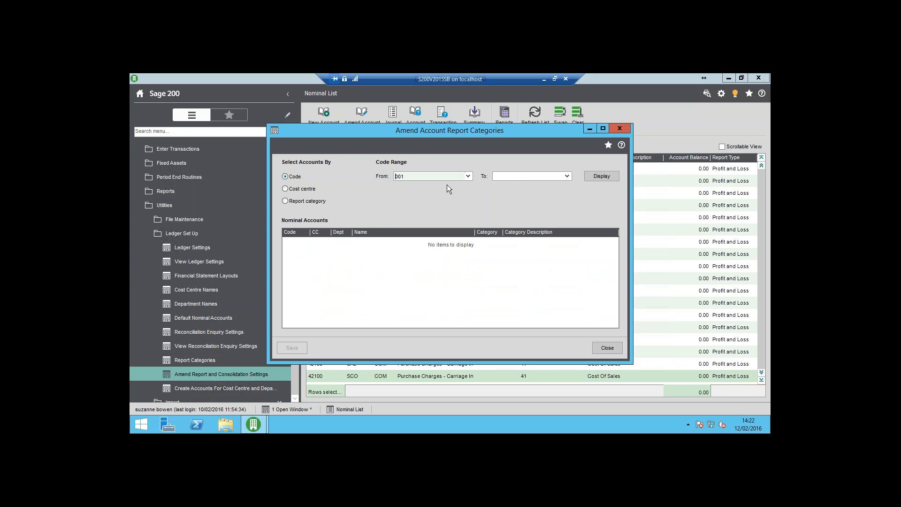
pyautogui.click(567, 176)
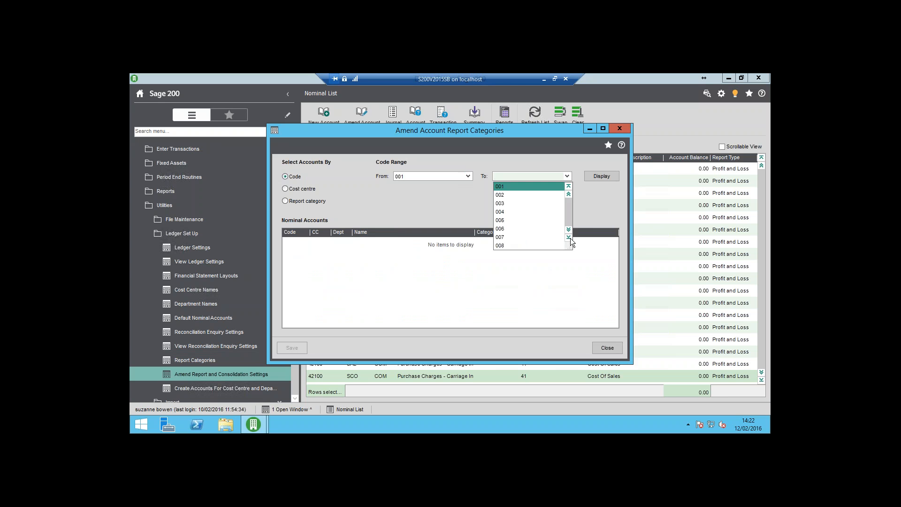
pyautogui.click(569, 238)
pyautogui.click(558, 247)
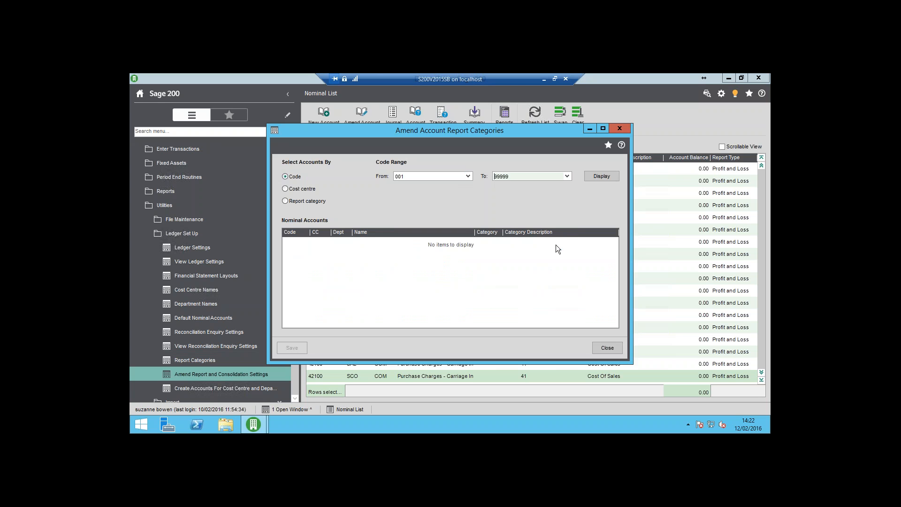
pyautogui.click(600, 176)
# Examine the report categories assigned to the nominal accounts, from the stock items through vehicles to stocks, and save and close without amendments.
pyautogui.click(479, 242)
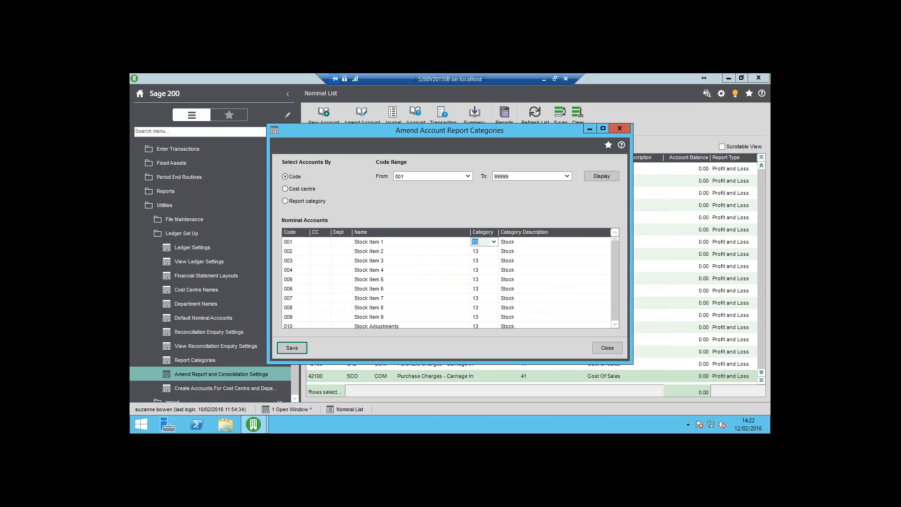
pyautogui.press('Down')
pyautogui.press('Down')
pyautogui.press('Down')
pyautogui.press('Down')
pyautogui.press('Down')
pyautogui.press('Down')
pyautogui.press('Down')
pyautogui.press('Down')
pyautogui.press('Down')
pyautogui.press('Down')
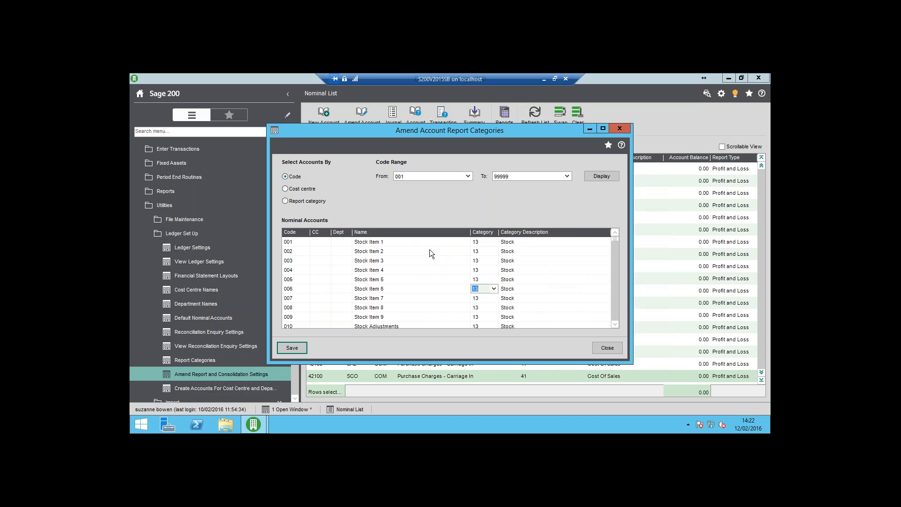
pyautogui.press('Down')
pyautogui.press('Down')
pyautogui.press('Down')
pyautogui.press('Down')
pyautogui.press('Down')
pyautogui.press('Down')
pyautogui.press('Down')
pyautogui.press('Down')
pyautogui.press('Down')
pyautogui.press('Down')
pyautogui.press('Down')
pyautogui.press('Down')
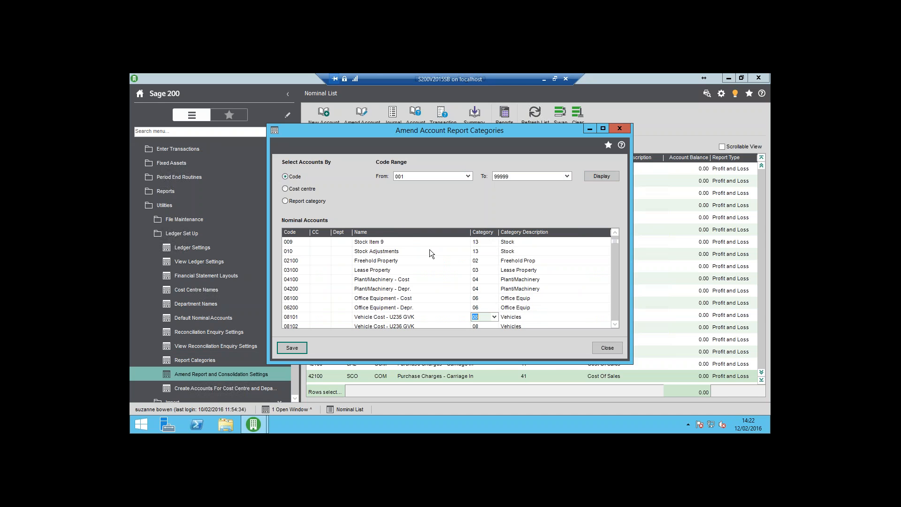
pyautogui.press('Down')
pyautogui.press('Down')
pyautogui.press('Down')
pyautogui.press('Down')
pyautogui.press('Down')
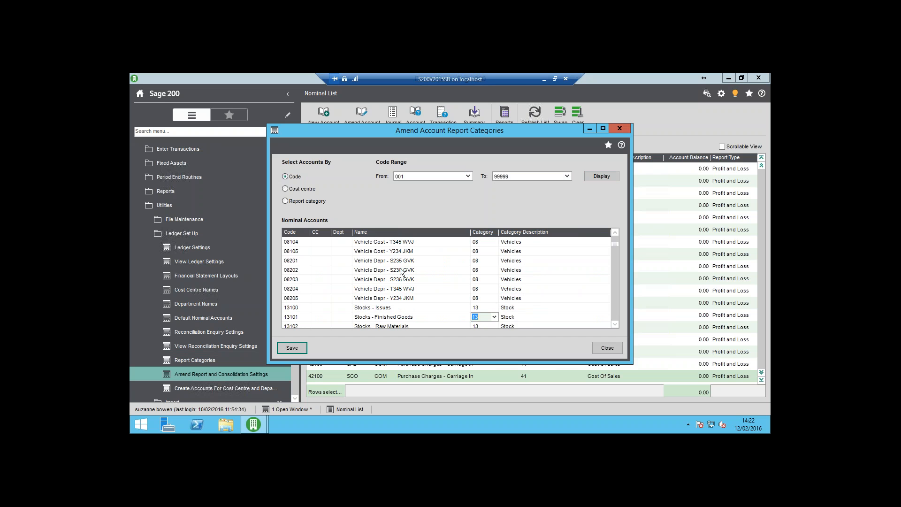
pyautogui.click(296, 345)
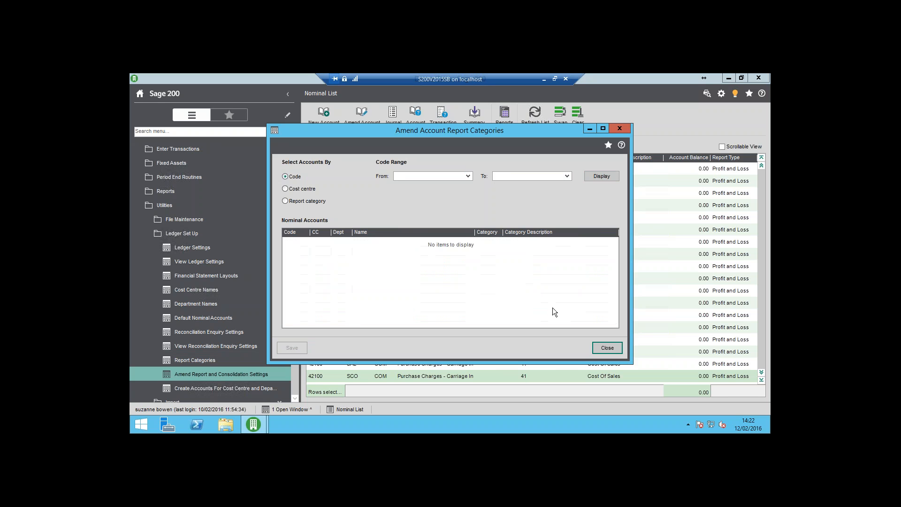
pyautogui.click(611, 346)
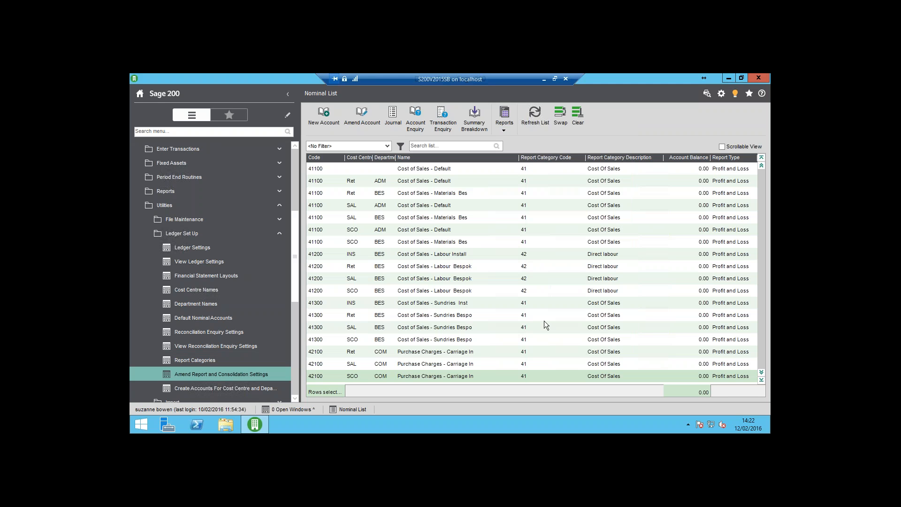
# Open nominal account 42100 Ret COM for amendment, check its available report categories, and save it with category 41 Cost Of Sales.
pyautogui.click(378, 352)
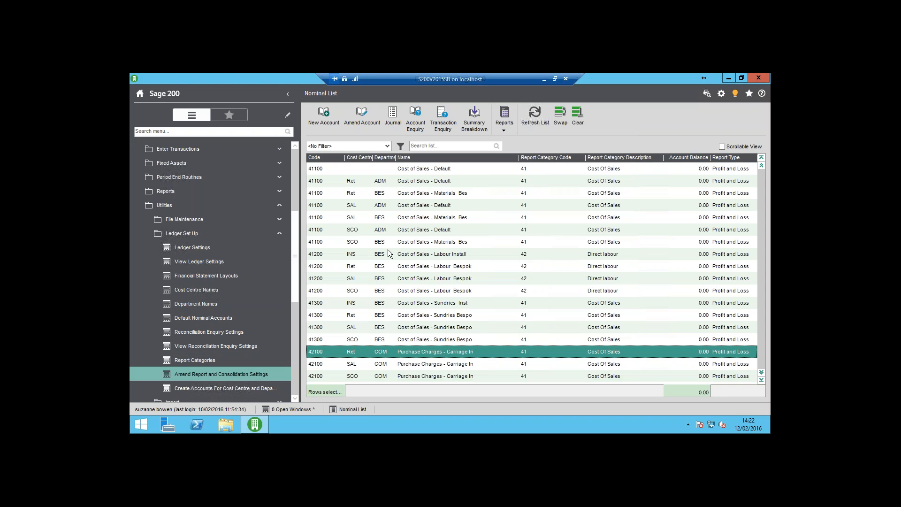
pyautogui.click(363, 122)
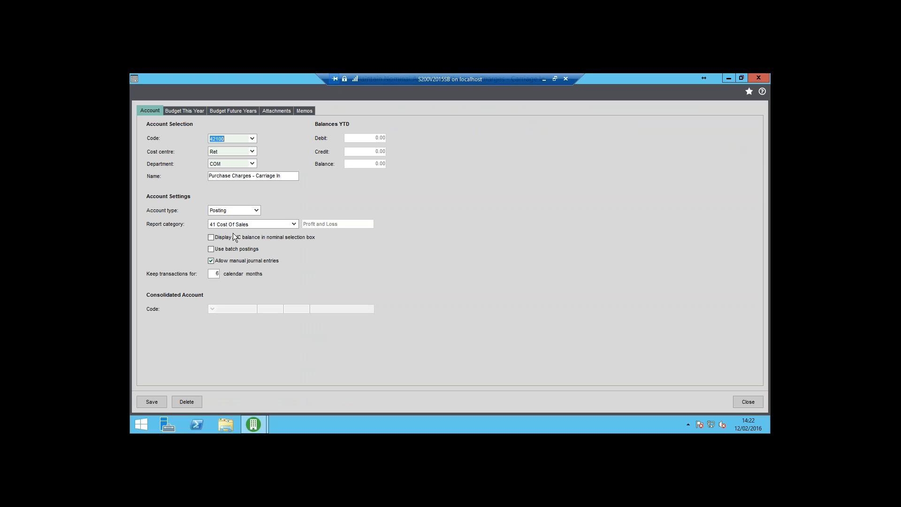
pyautogui.click(294, 225)
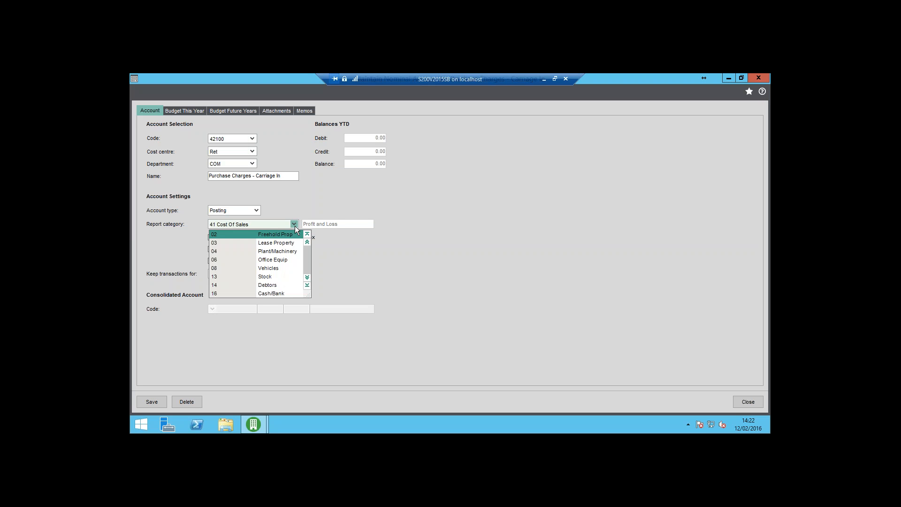
pyautogui.click(295, 226)
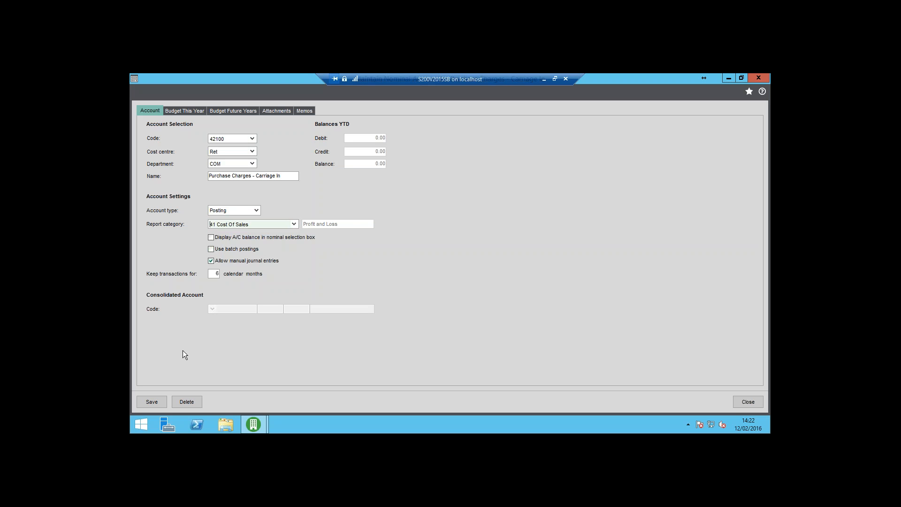
pyautogui.click(154, 401)
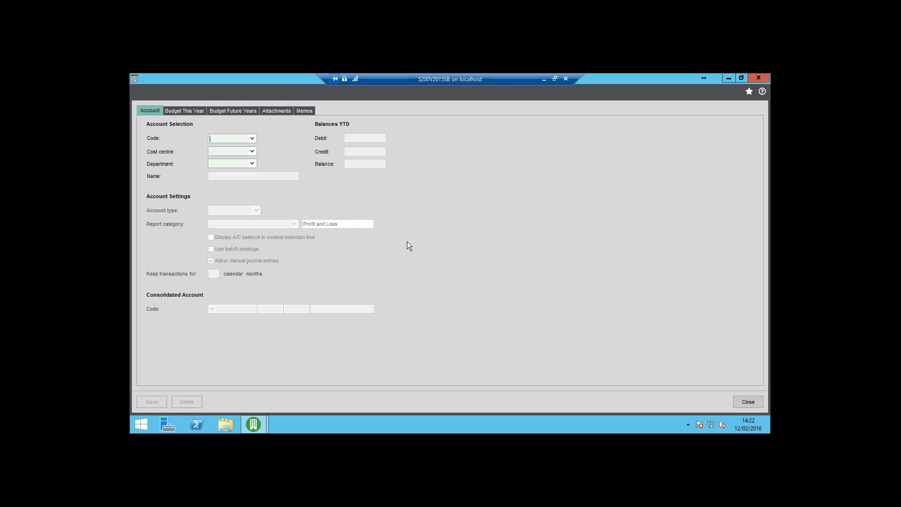
pyautogui.click(746, 402)
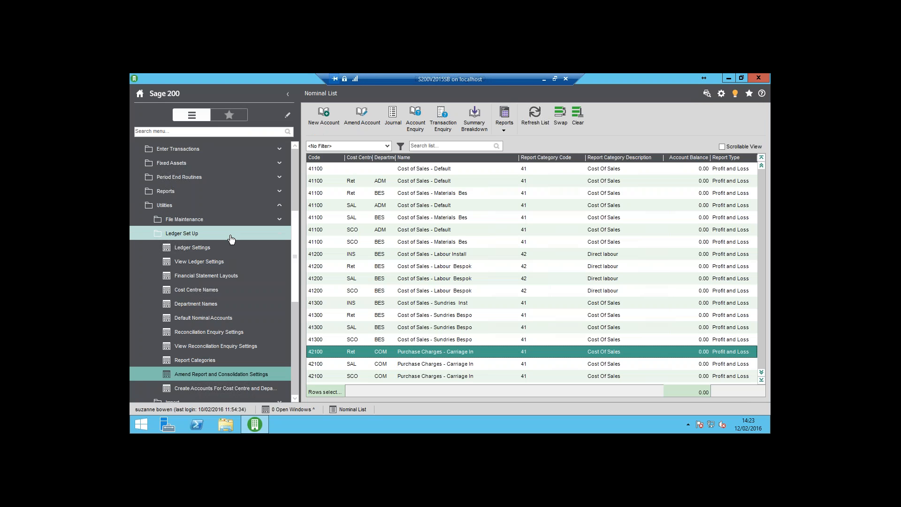
# Create a profit and loss financial statement layout named "Prosys Computing Summary Profit and Loss".
pyautogui.click(222, 280)
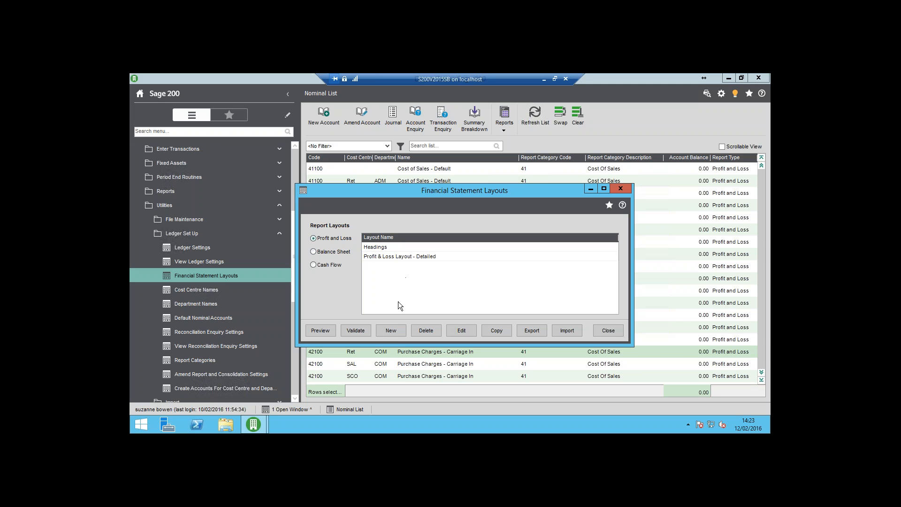
pyautogui.click(392, 330)
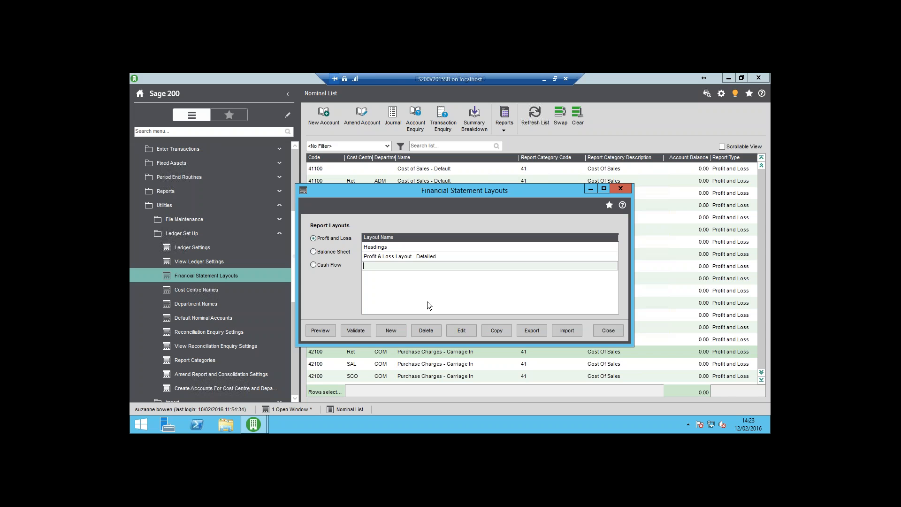
pyautogui.write('Prosys Co')
pyautogui.write('mputing Summary Profit and Loss')
pyautogui.click(422, 257)
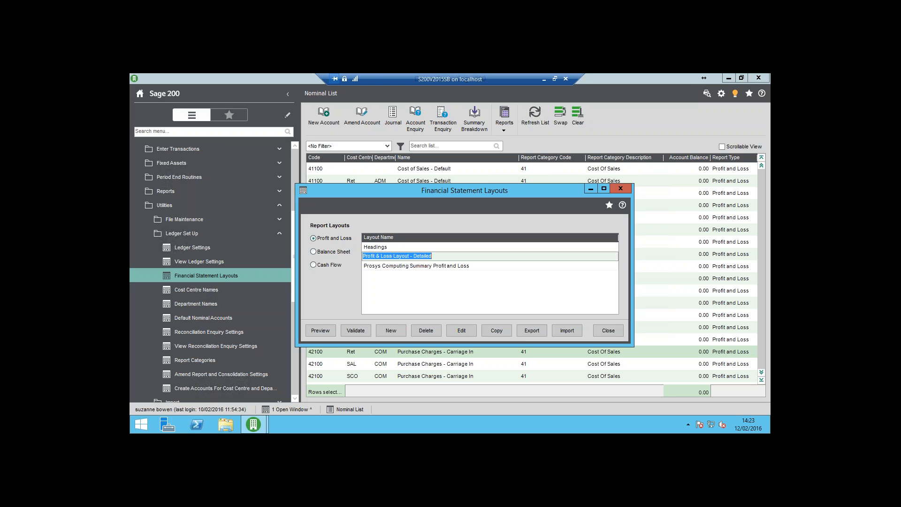
# Edit the Prosys Computing Summary Profit and Loss layout, making line 1 a Text line titled "Income".
pyautogui.click(426, 267)
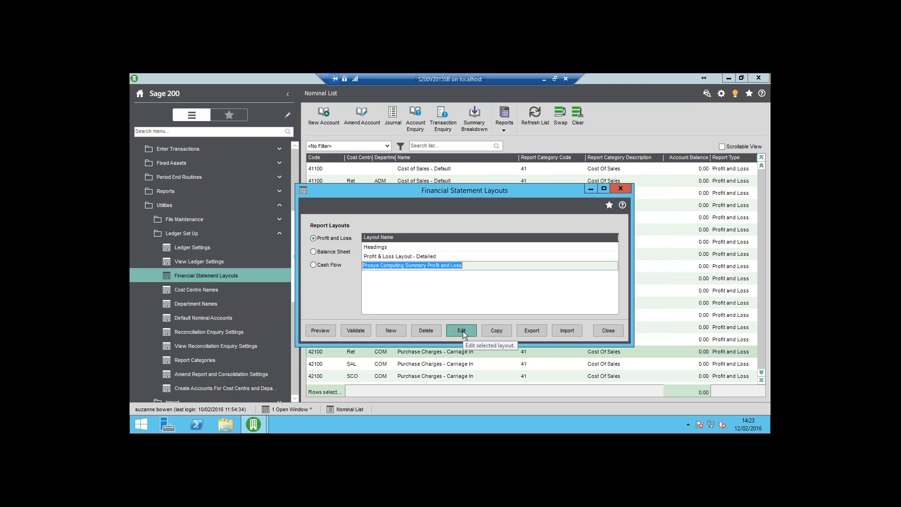
pyautogui.click(463, 333)
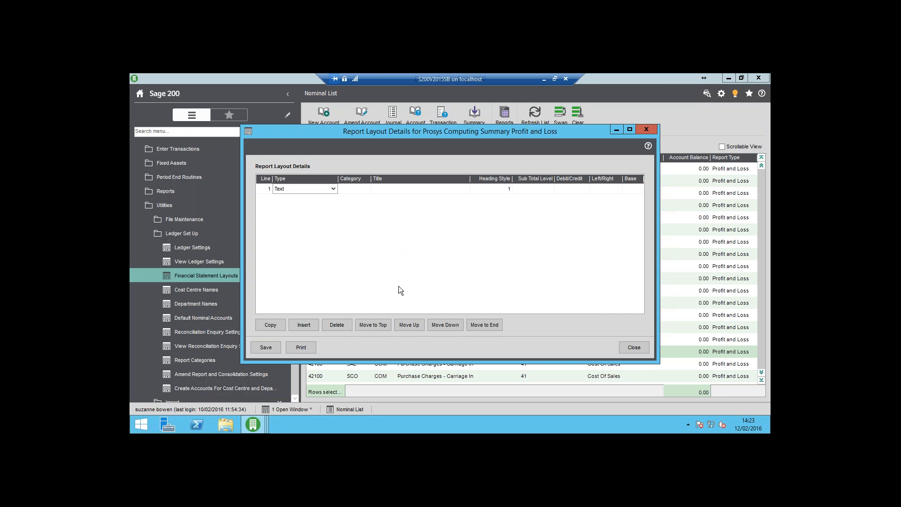
pyautogui.click(334, 191)
pyautogui.click(334, 191)
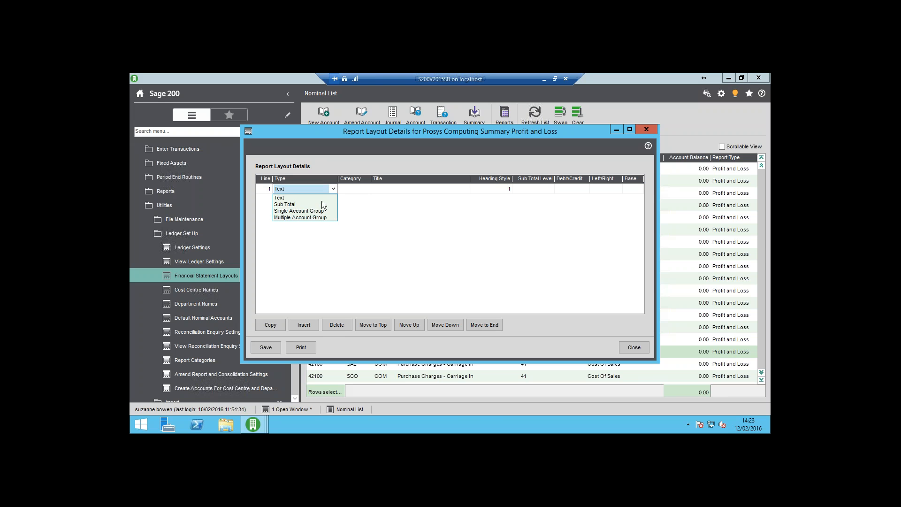
pyautogui.click(321, 199)
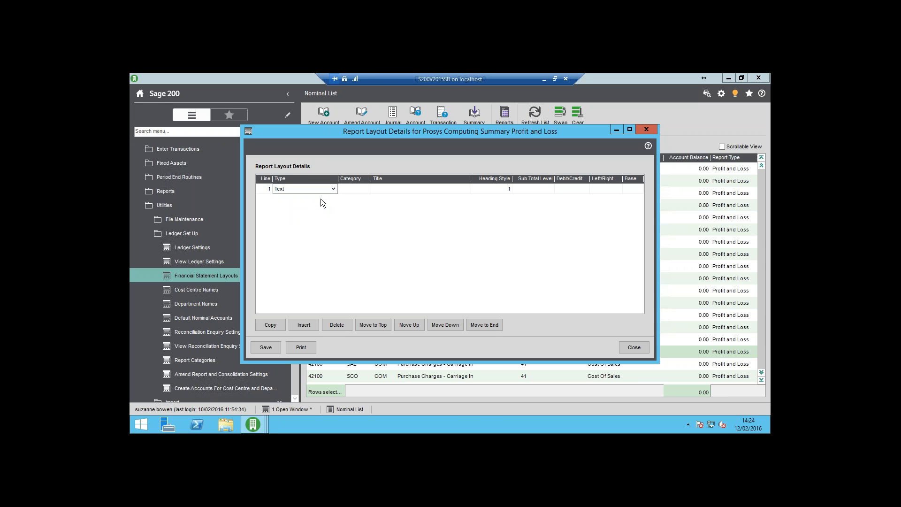
pyautogui.press('Tab')
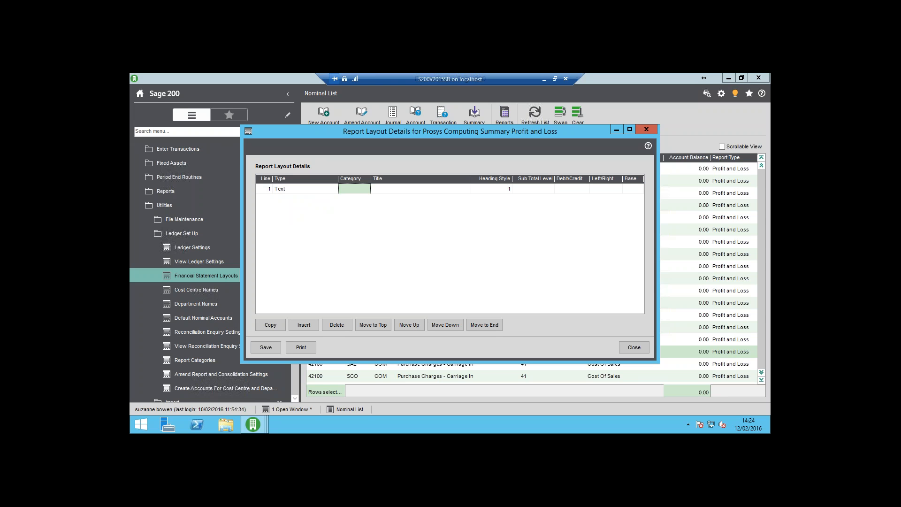
pyautogui.press('Tab')
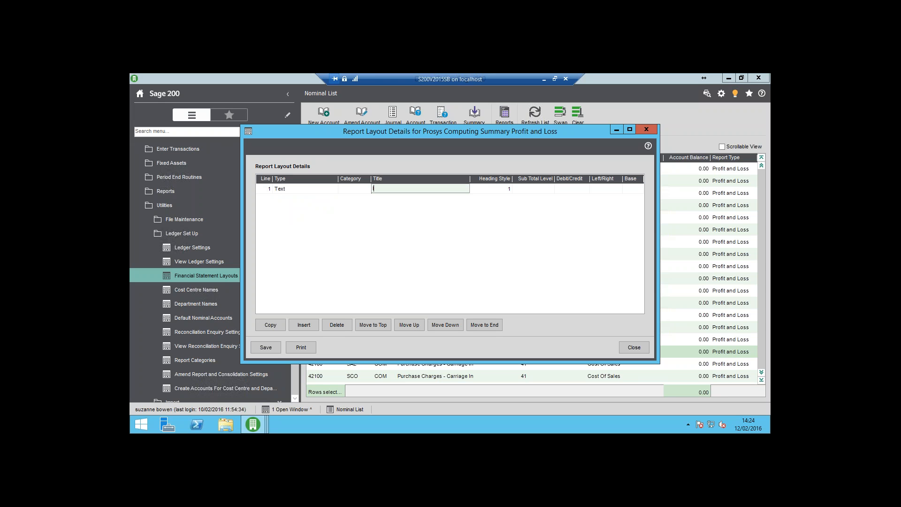
pyautogui.write('Income')
pyautogui.press('Tab')
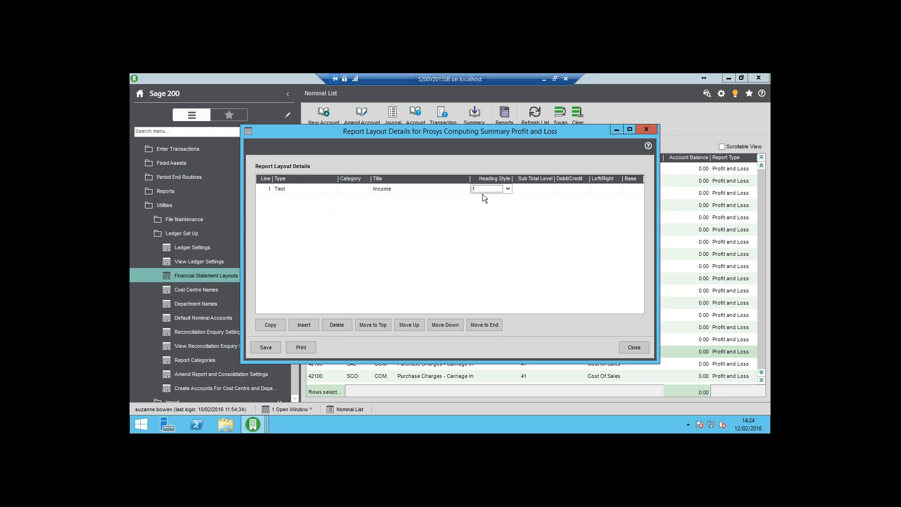
# Keep heading style 1 for the Income line and save the report layout.
pyautogui.click(507, 192)
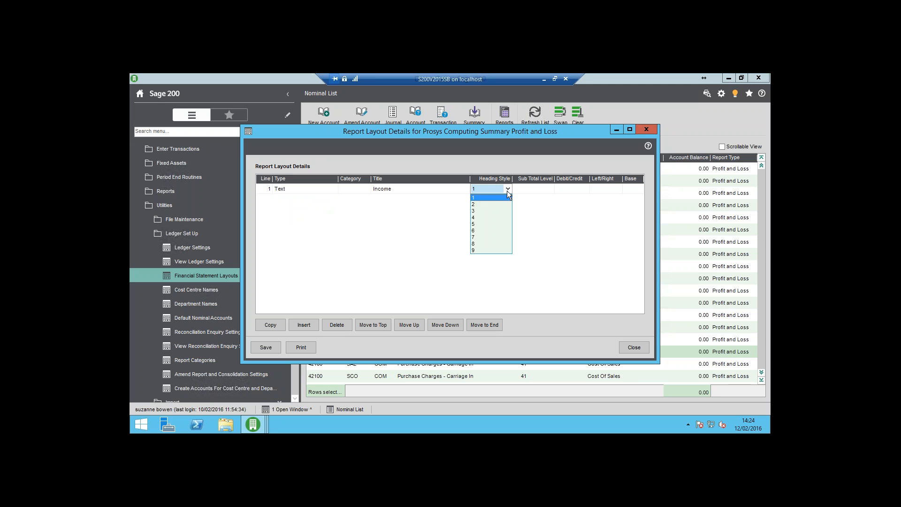
pyautogui.click(507, 191)
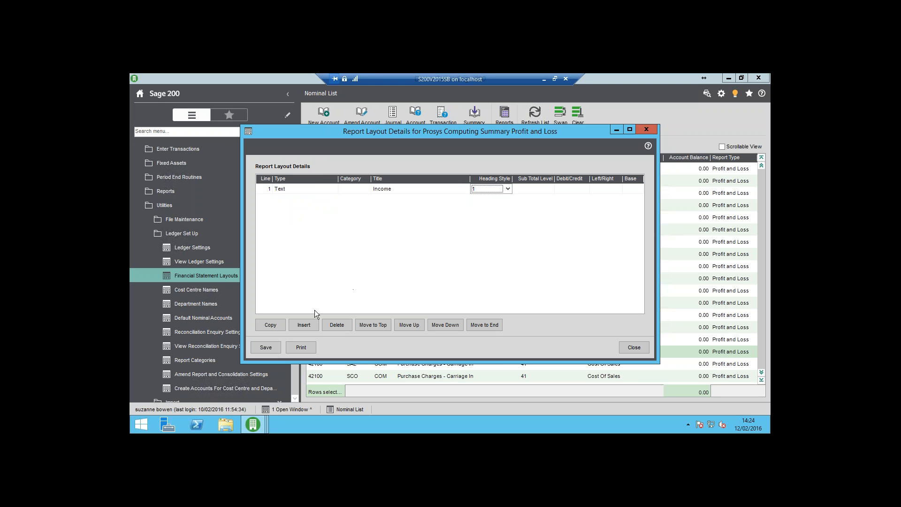
pyautogui.click(273, 347)
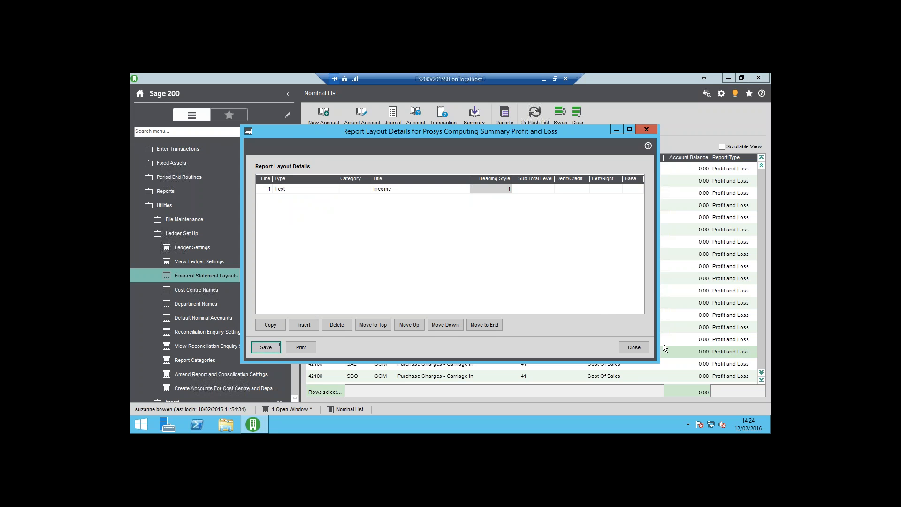
# Close the Prosys Computing layout, open the Headings layout to examine its heading styles, and close the layouts list.
pyautogui.click(641, 348)
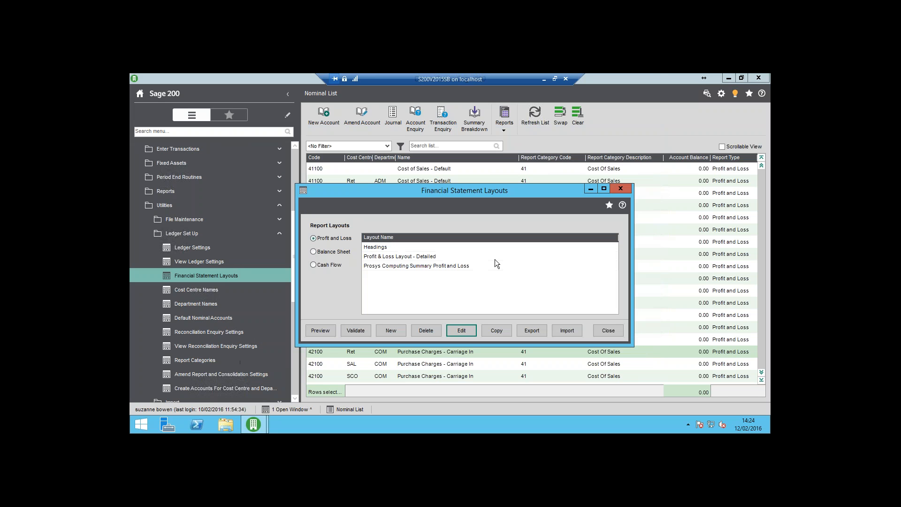
pyautogui.click(394, 249)
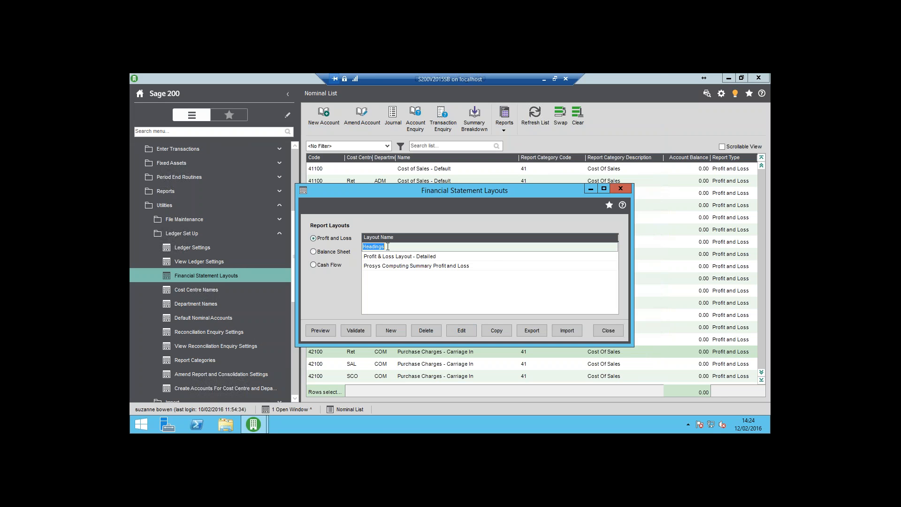
pyautogui.click(462, 331)
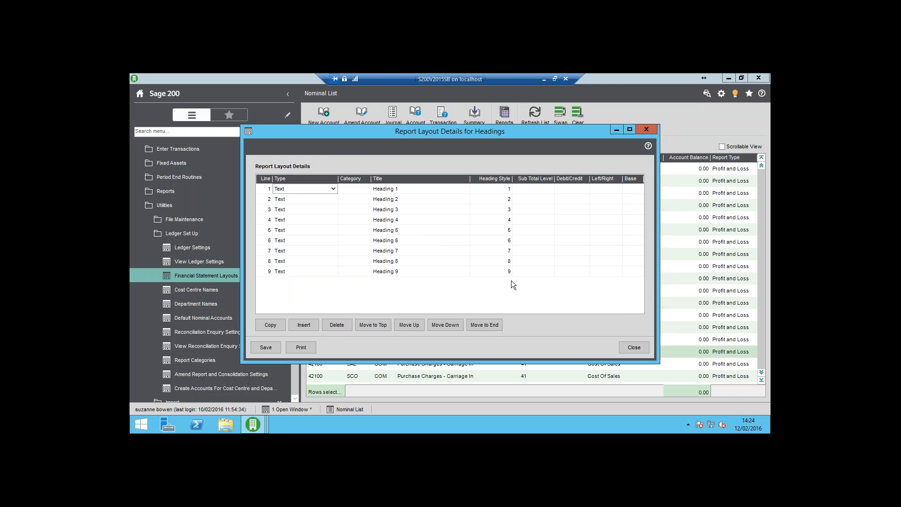
pyautogui.click(637, 347)
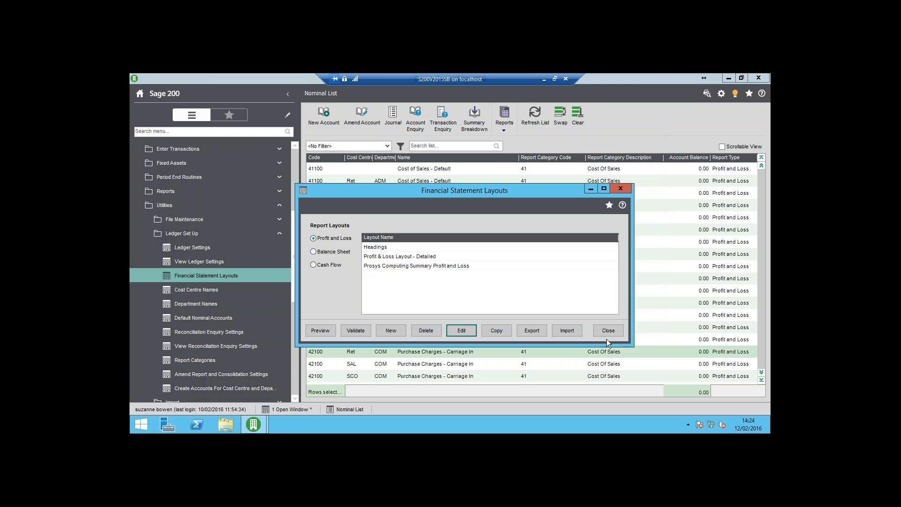
pyautogui.click(611, 333)
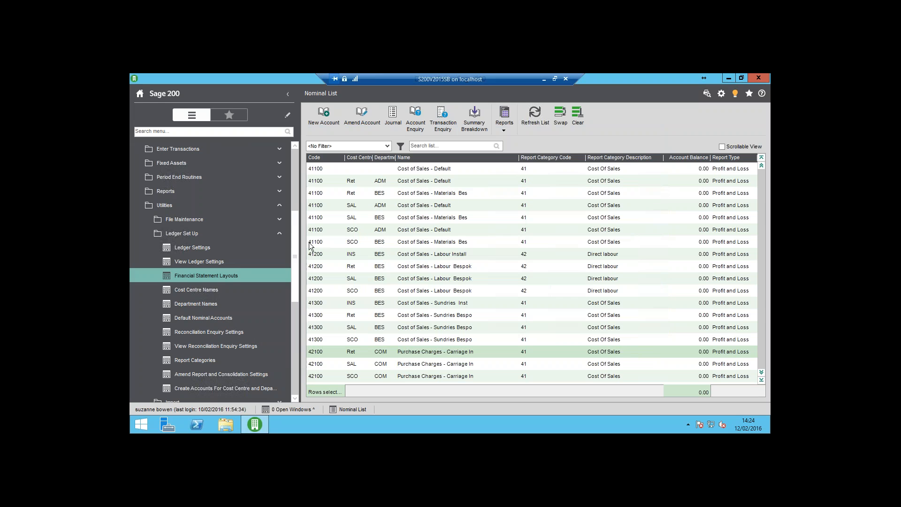
# Preview the Profit and Loss (Detailed) report for period 10 31/10/2015 using the Headings layout to compare the heading styles.
pyautogui.click(253, 195)
pyautogui.click(238, 219)
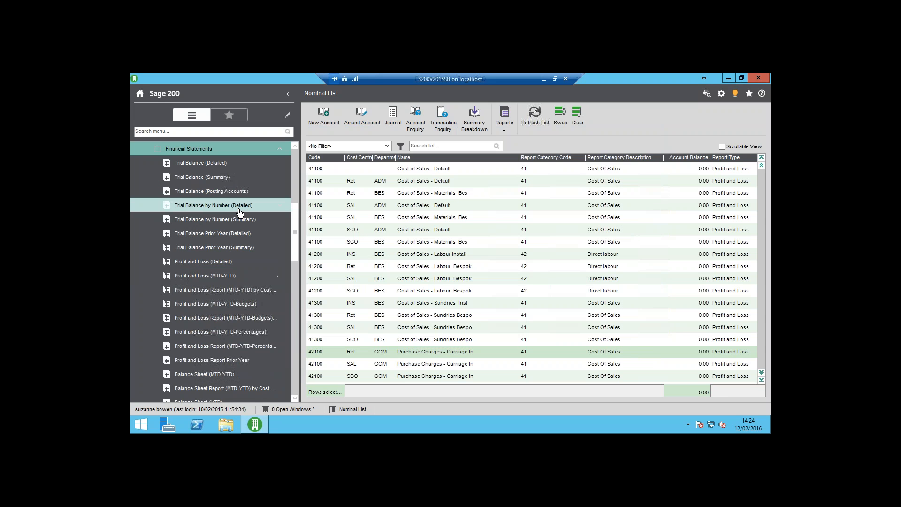
pyautogui.click(237, 262)
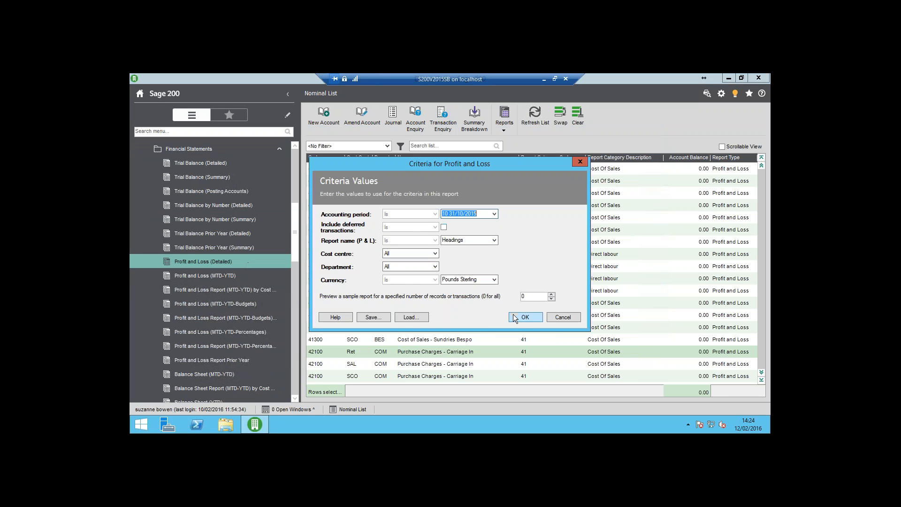
pyautogui.click(524, 317)
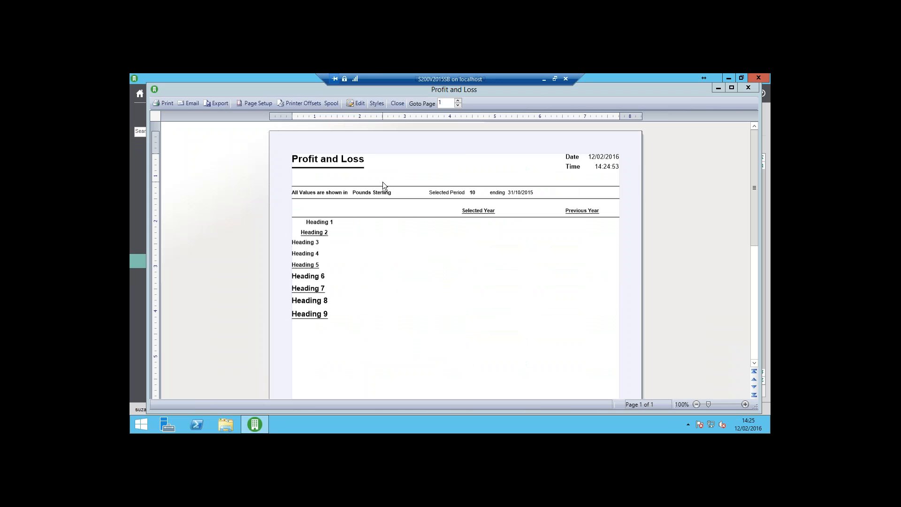
pyautogui.click(397, 104)
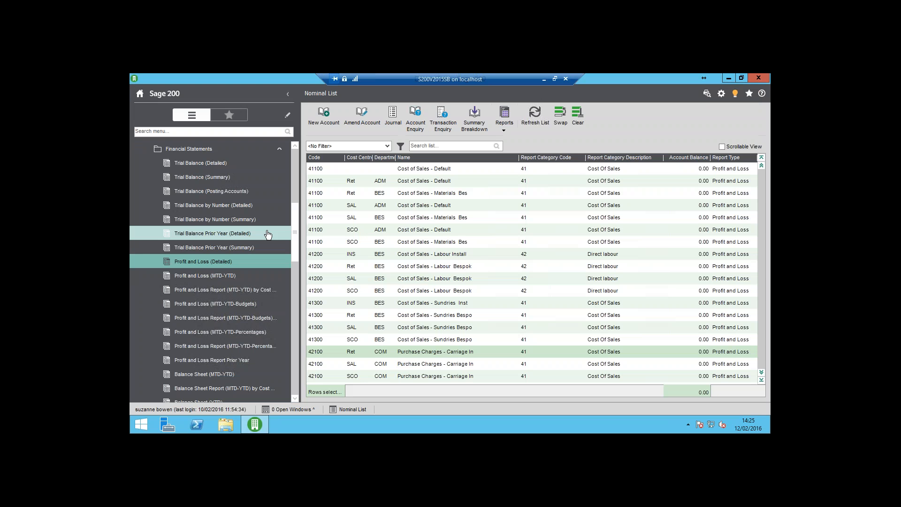
# Reopen the Prosys Computing Summary Profit and Loss layout for editing and move past the Income line to start line 2.
pyautogui.click(204, 154)
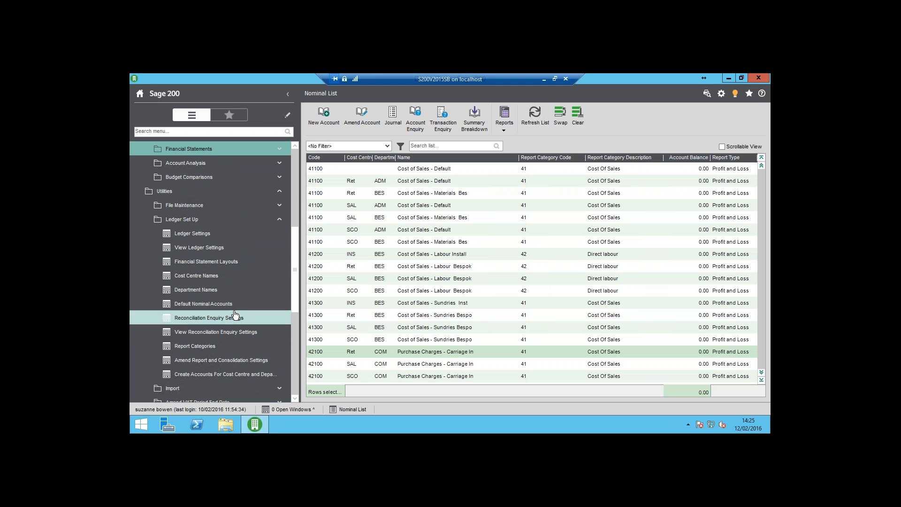
pyautogui.click(228, 262)
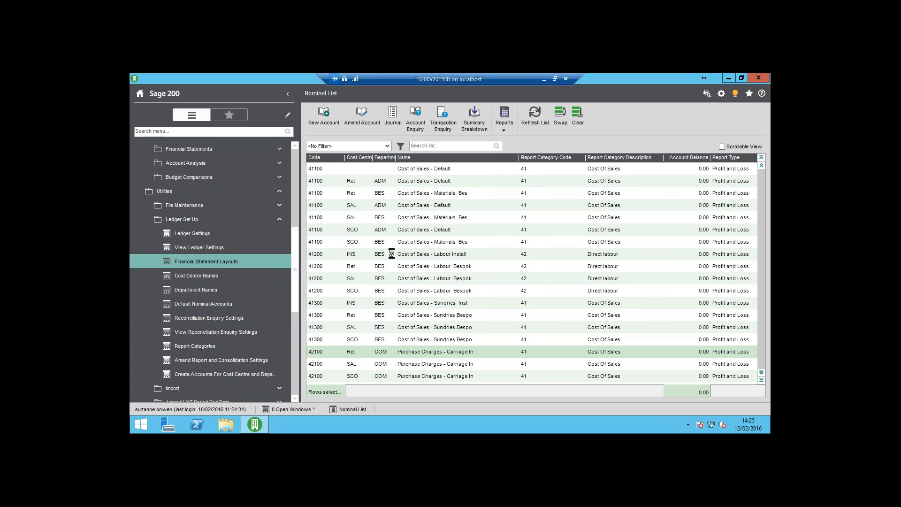
pyautogui.click(406, 267)
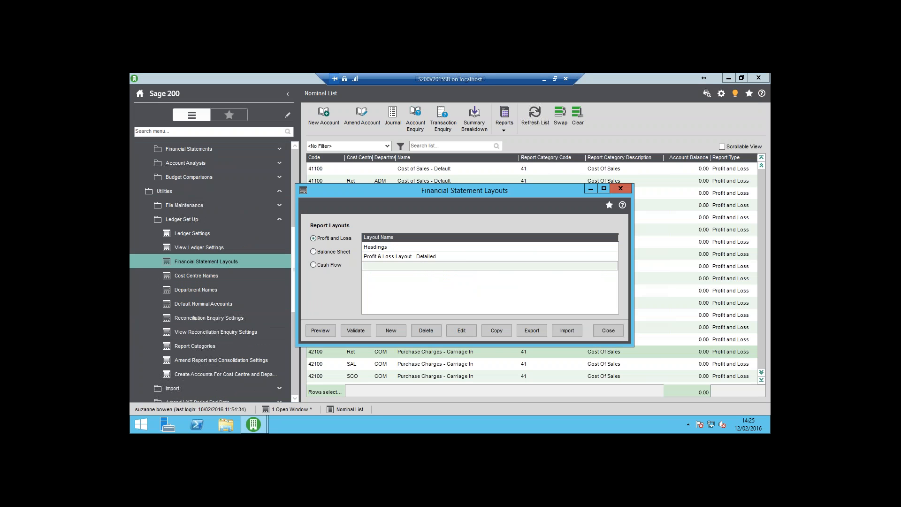
pyautogui.click(461, 330)
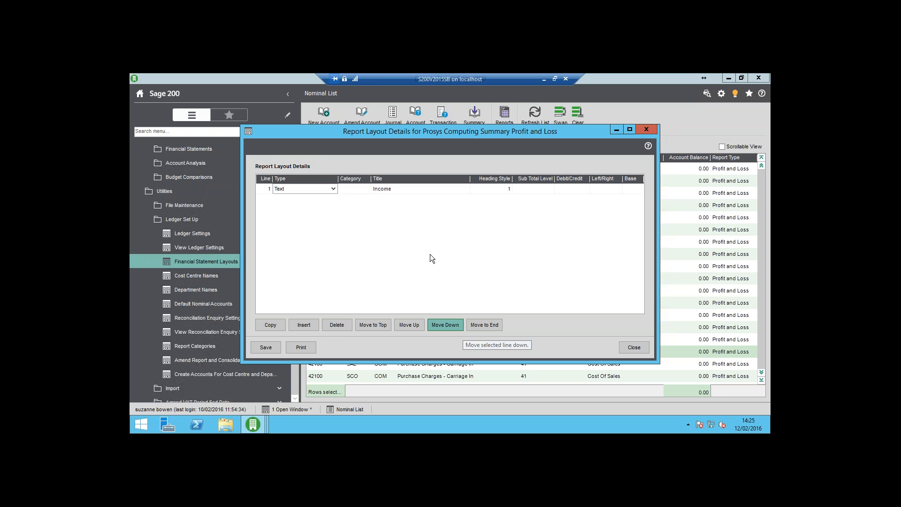
pyautogui.press('Tab')
pyautogui.press('Tab')
pyautogui.press('Tab')
pyautogui.press('Tab')
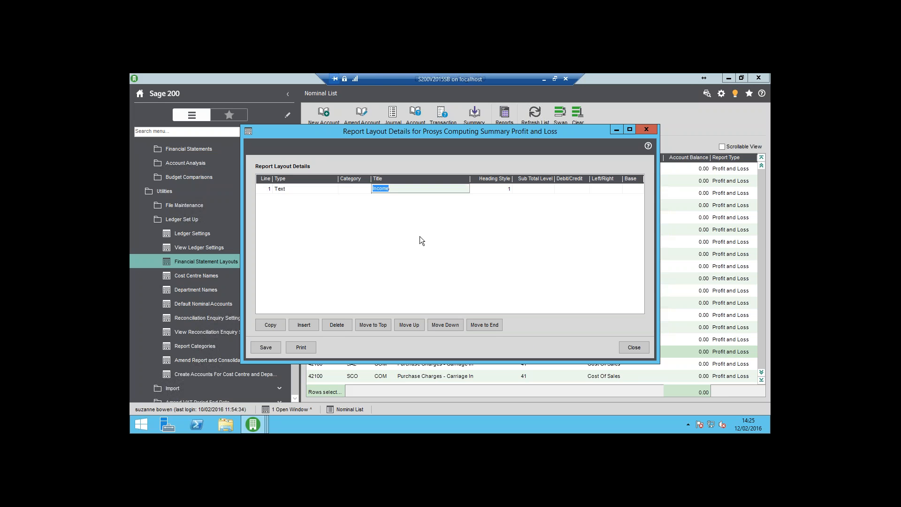
pyautogui.press('Tab')
pyautogui.press('Tab')
pyautogui.press('Tab')
pyautogui.press('Tab')
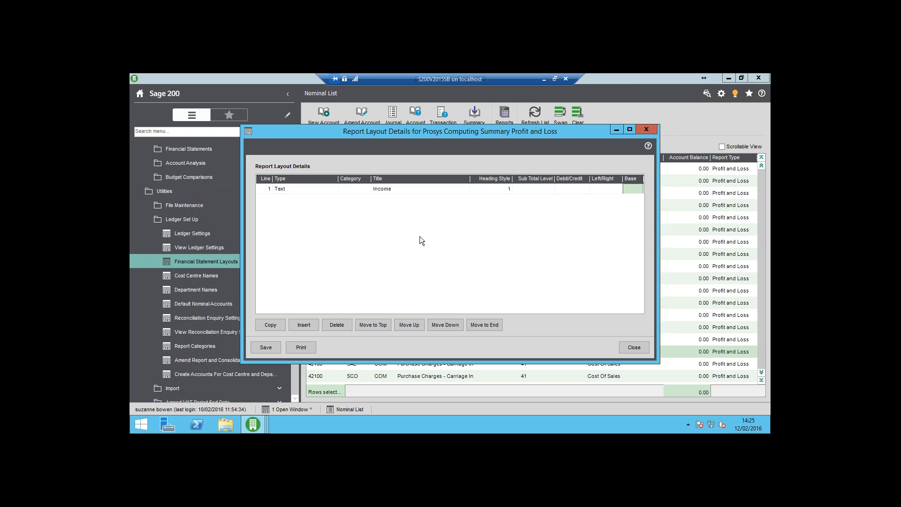
# Make line 2 a Multiple Account Group covering categories 31 UK Sales and 32 Export Sales.
pyautogui.click(333, 200)
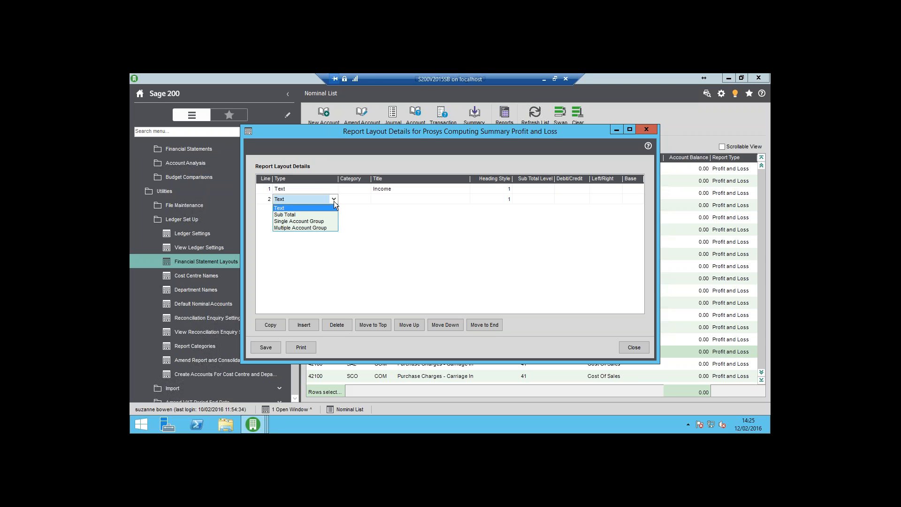
pyautogui.click(319, 227)
pyautogui.press('Tab')
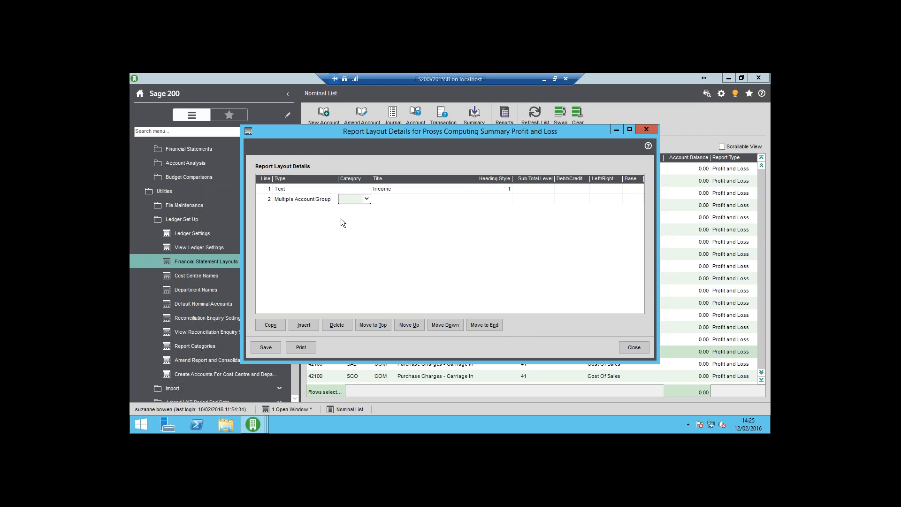
pyautogui.click(366, 199)
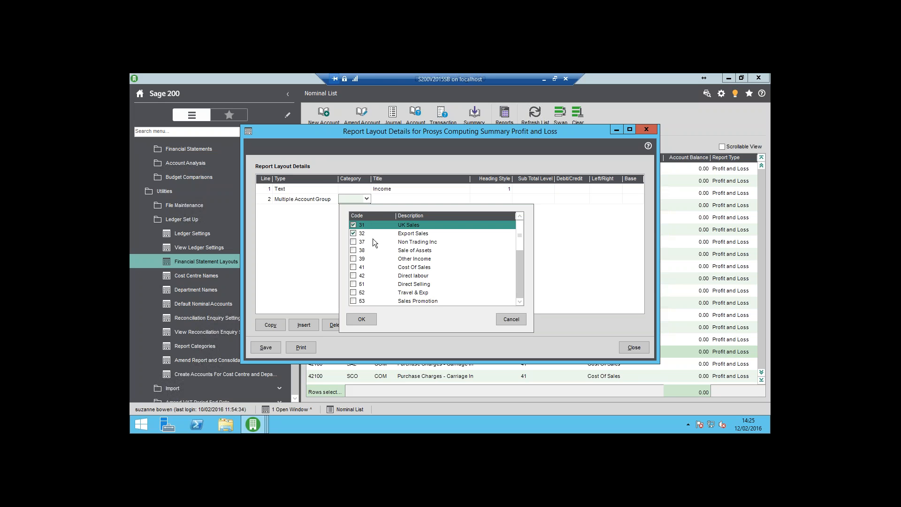
pyautogui.click(368, 319)
pyautogui.press('Tab')
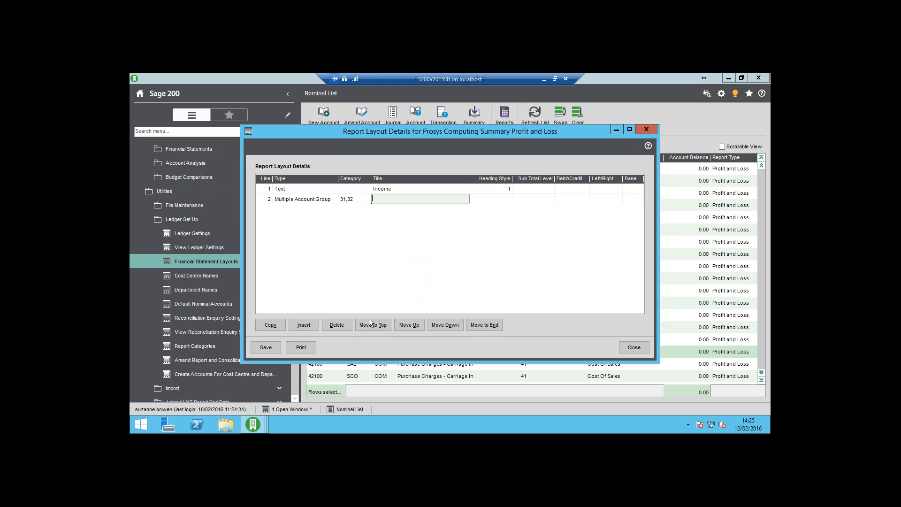
# Title line 2 "Sales Income", leave its heading style and sub total level blank, and set it to Credit and Left.
pyautogui.write('Sales Income')
pyautogui.press('Tab')
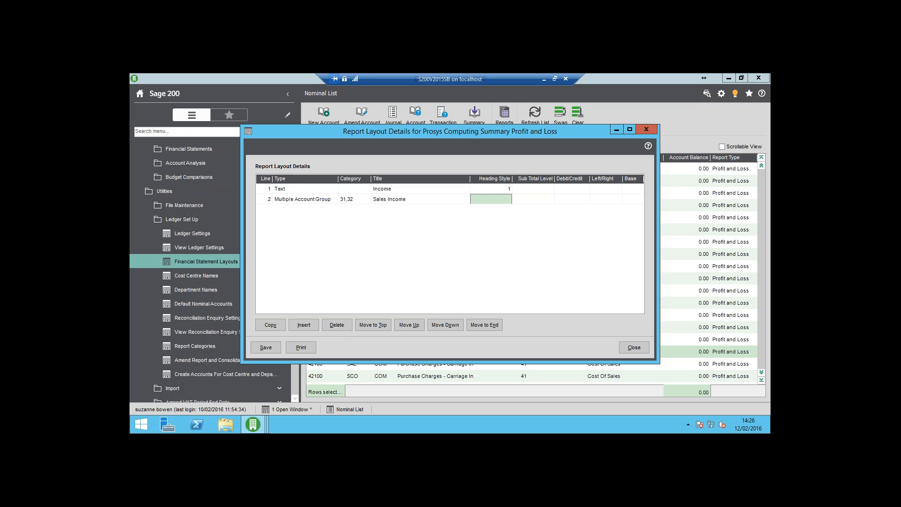
pyautogui.press('Tab')
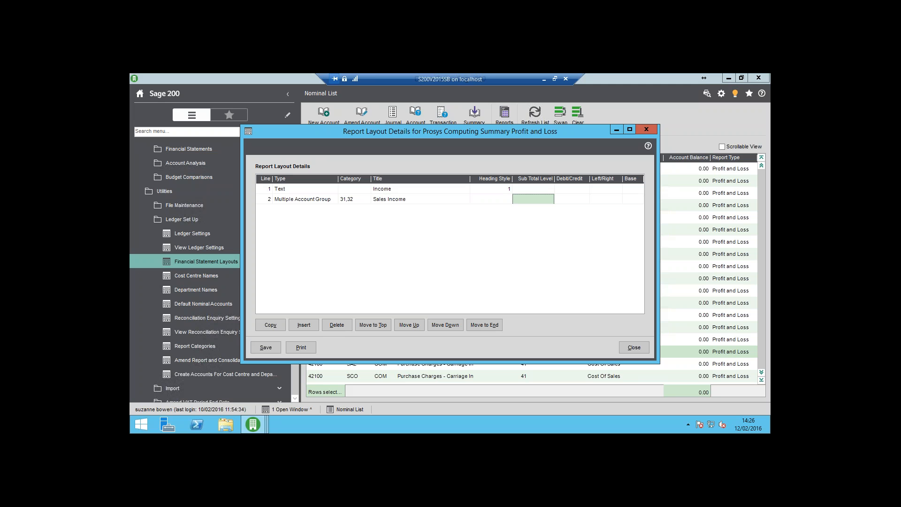
pyautogui.press('Tab')
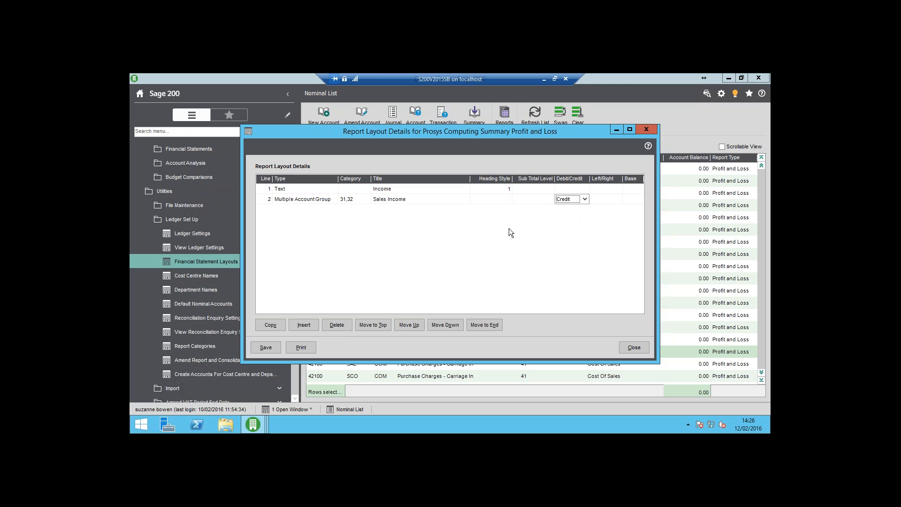
pyautogui.press('Tab')
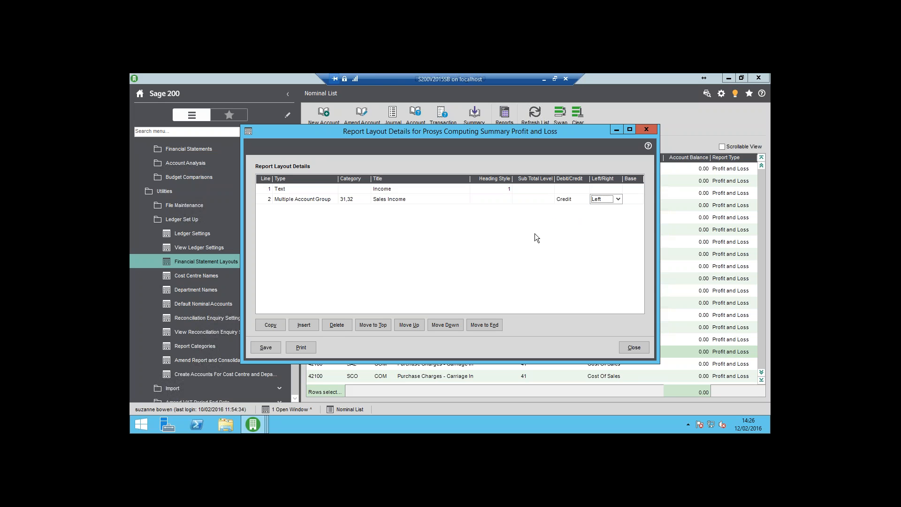
pyautogui.press('Tab')
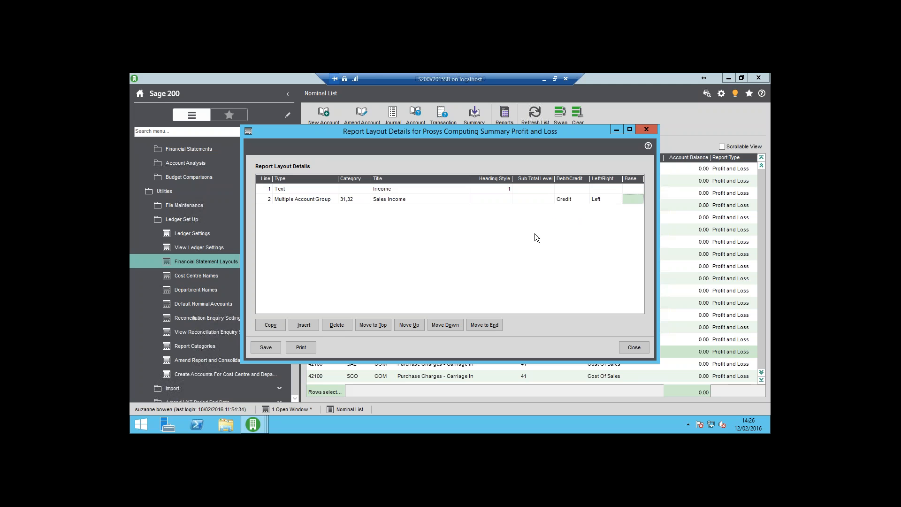
pyautogui.press('Tab')
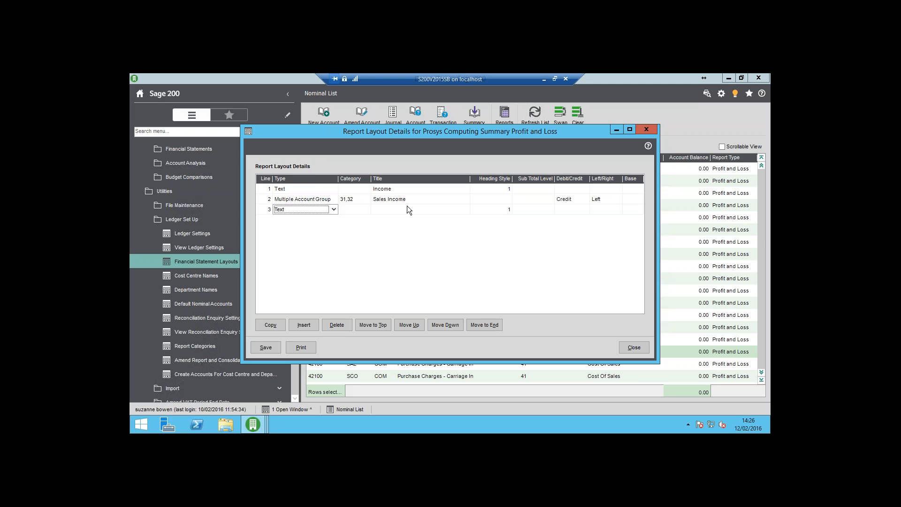
# Make line 3 a Multiple Account Group covering categories 37 Non Trading Inc, 38 Sale of Assets and 39 Other Income.
pyautogui.click(333, 210)
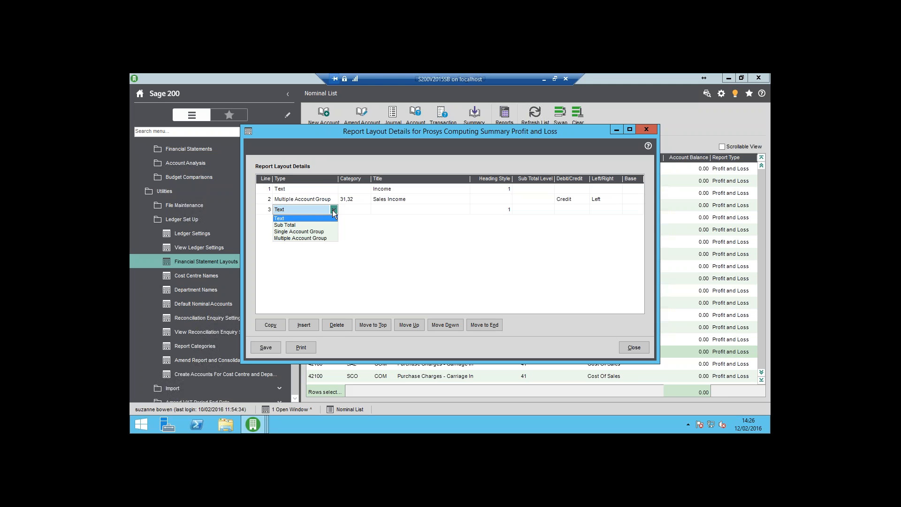
pyautogui.click(325, 238)
pyautogui.press('Tab')
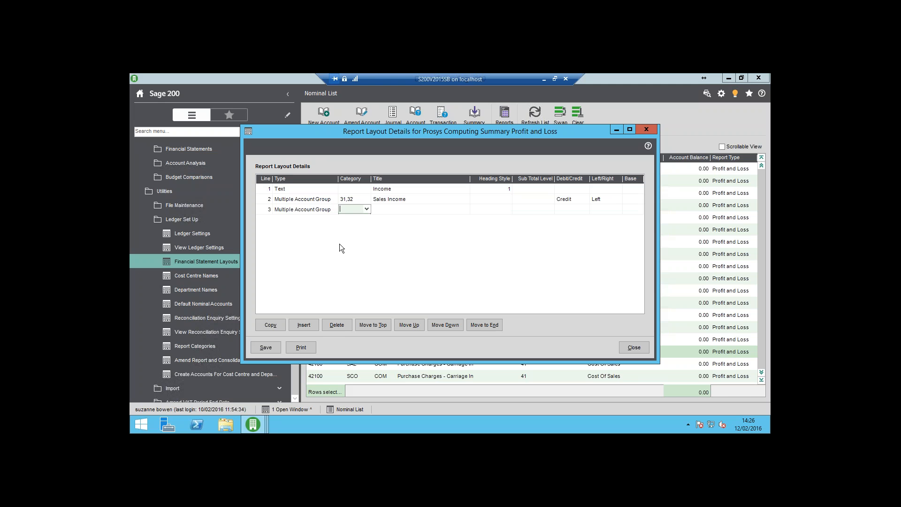
pyautogui.click(366, 210)
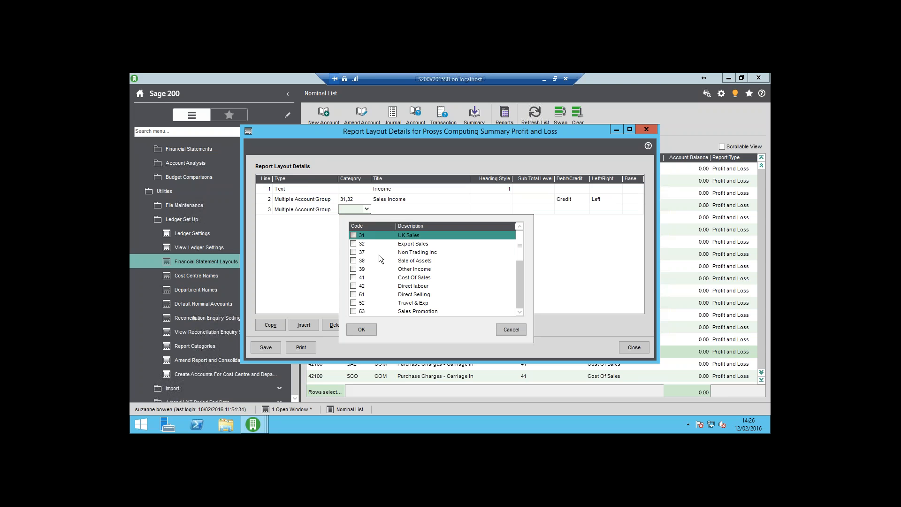
pyautogui.click(354, 252)
pyautogui.click(354, 261)
pyautogui.click(359, 268)
pyautogui.click(363, 330)
pyautogui.press('Tab')
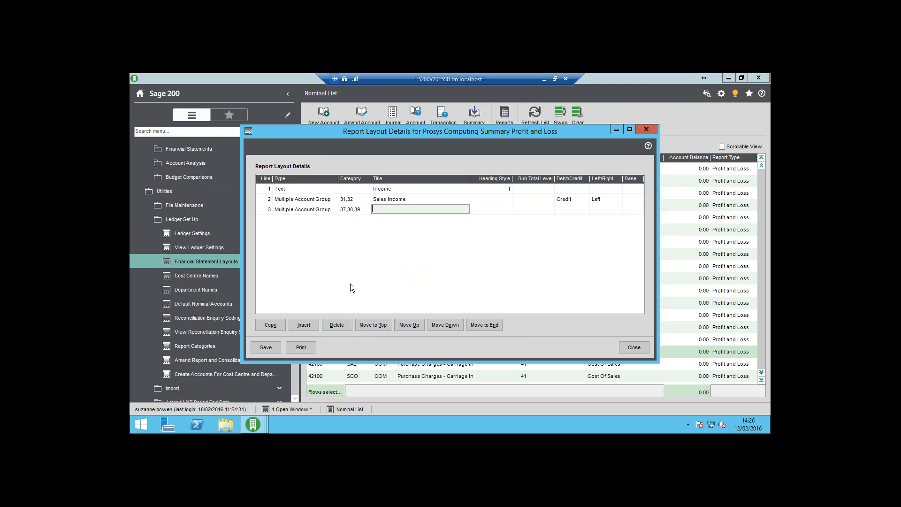
# Title line 3 "Other Income", set it to Credit and Left, and add line 4.
pyautogui.write('Other Income')
pyautogui.press('Tab')
pyautogui.press('Tab')
pyautogui.press('Tab')
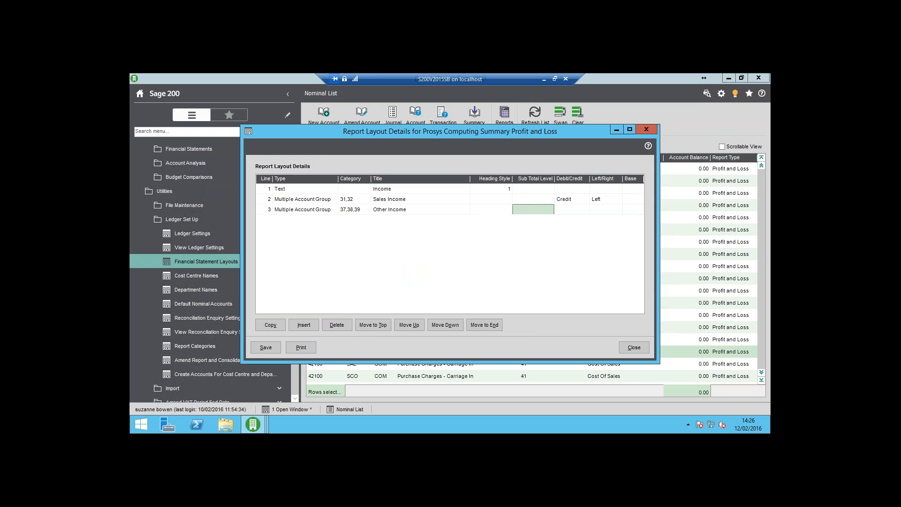
pyautogui.press('Down')
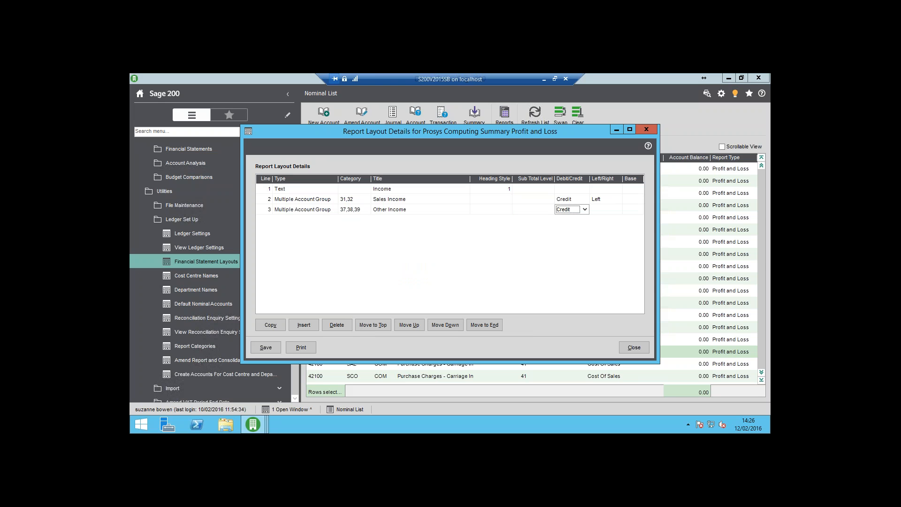
pyautogui.press('Tab')
pyautogui.press('Down')
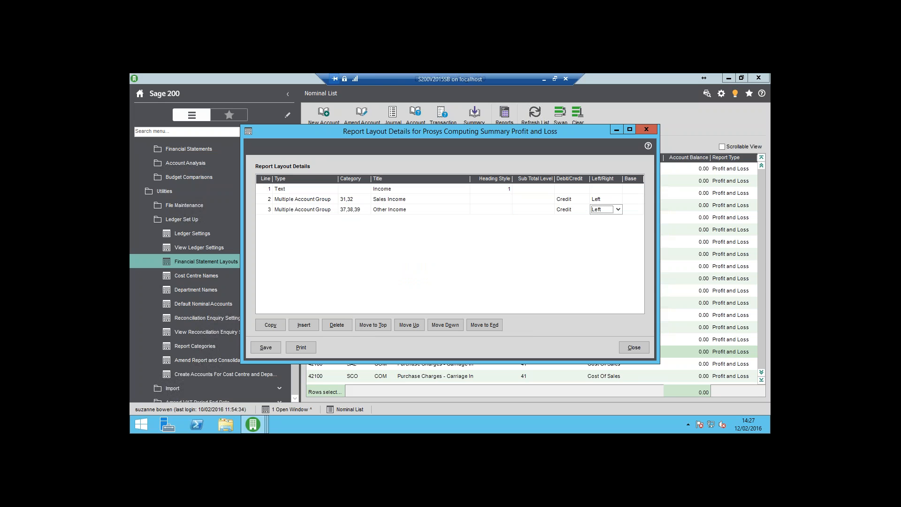
pyautogui.press('Tab')
pyautogui.press('Tab')
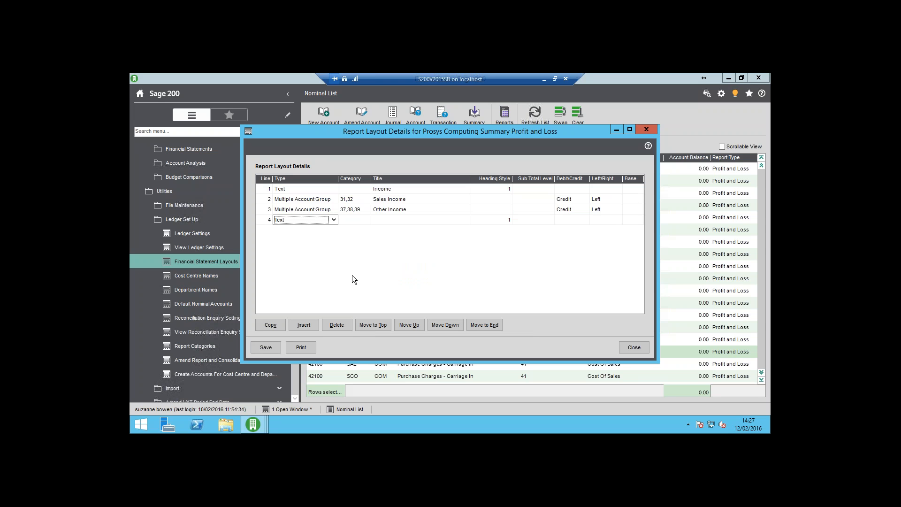
# Make line 4 a Single Account Group for category 41 Cost Of Sales.
pyautogui.click(333, 221)
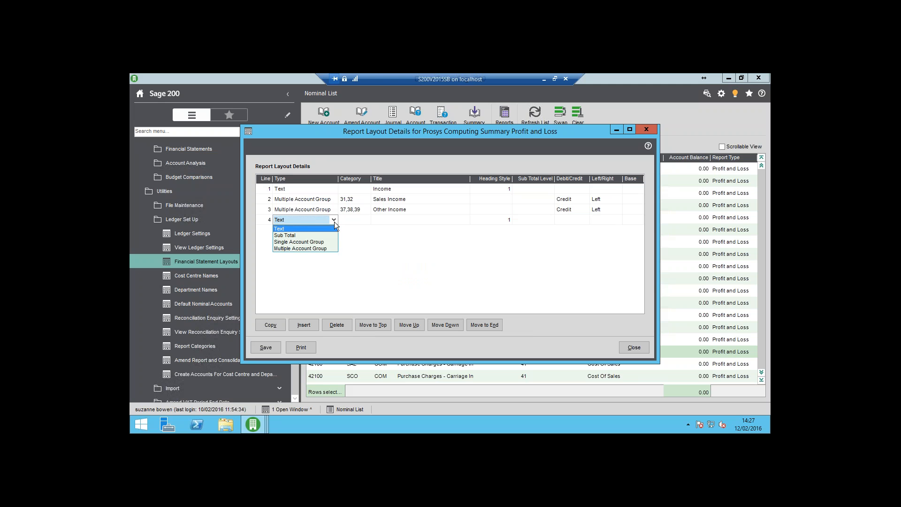
pyautogui.click(317, 242)
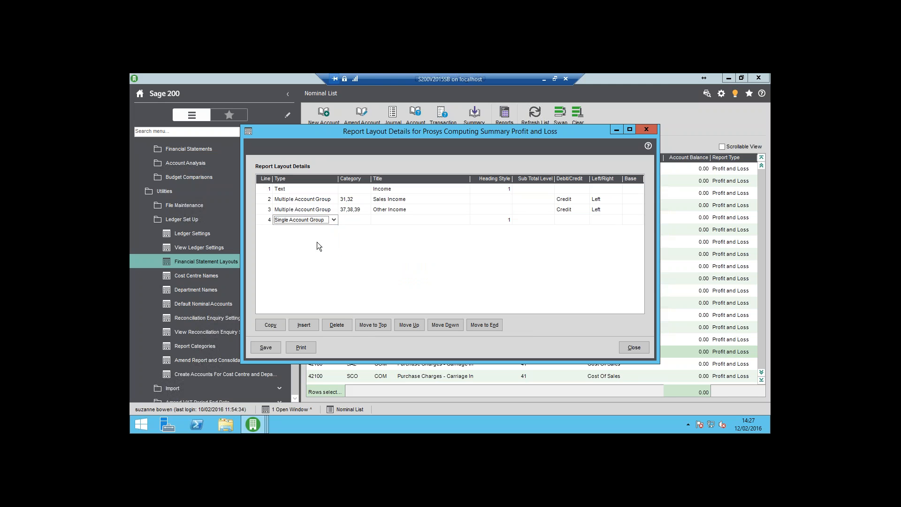
pyautogui.press('Tab')
pyautogui.click(367, 219)
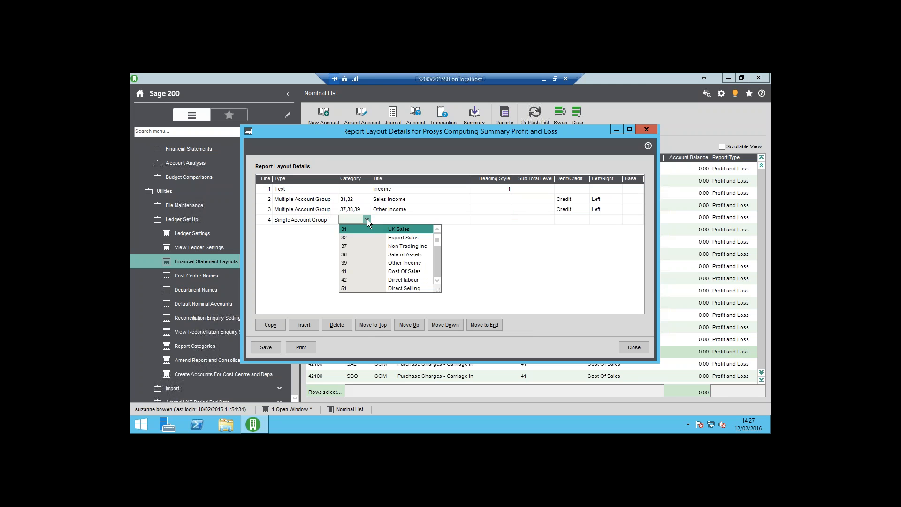
pyautogui.click(350, 271)
# Keep line 4's title, leave its heading style and sub total level blank, set it to Debit and Left, and add line 5.
pyautogui.press('Tab')
pyautogui.press('Tab')
pyautogui.press('Tab')
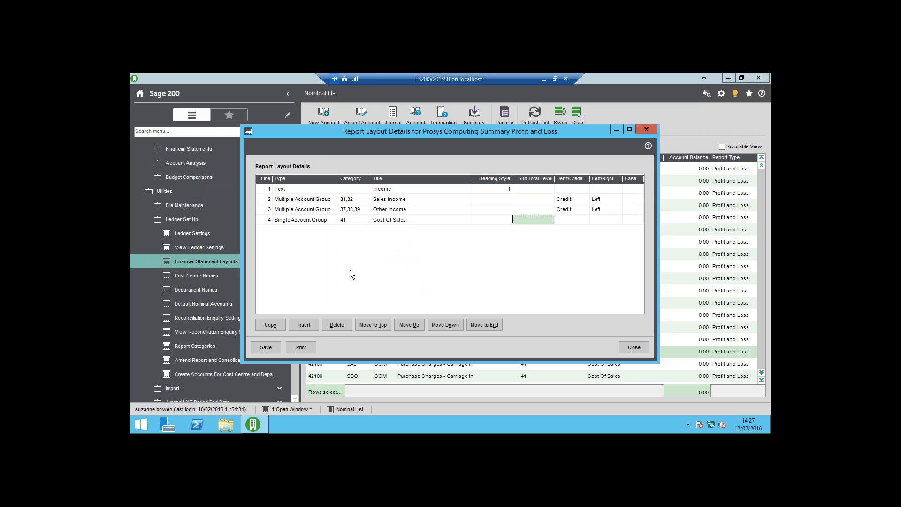
pyautogui.press('Tab')
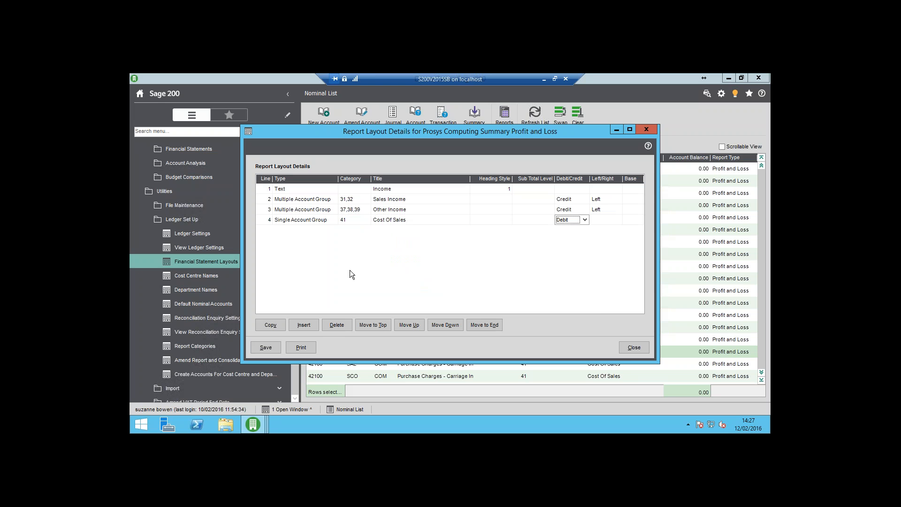
pyautogui.press('Tab')
pyautogui.press('l')
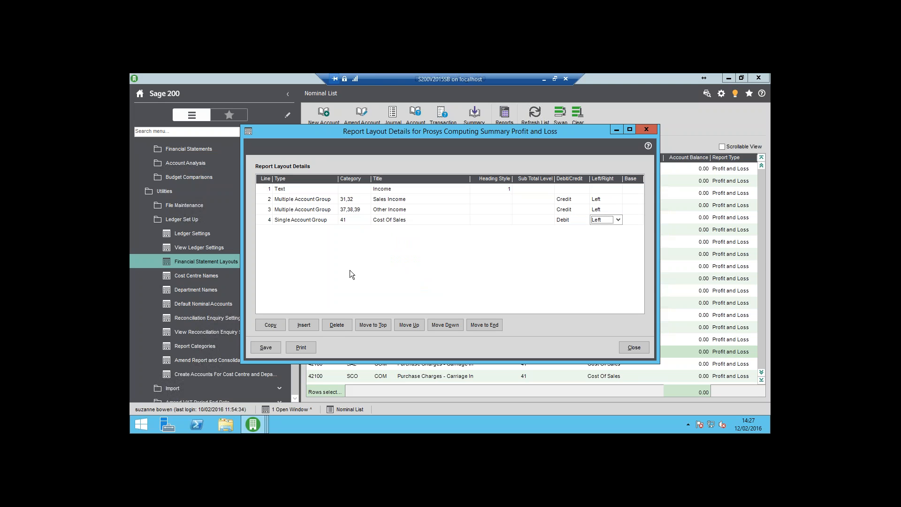
pyautogui.press('Tab')
pyautogui.press('Tab')
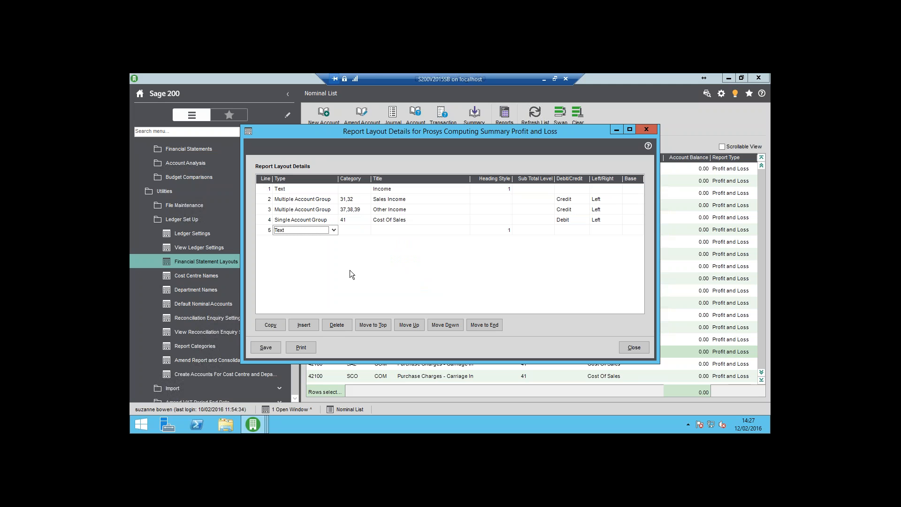
# Make line 5 a Sub Total titled "Gross Profit", leaving its category and heading style blank.
pyautogui.click(334, 230)
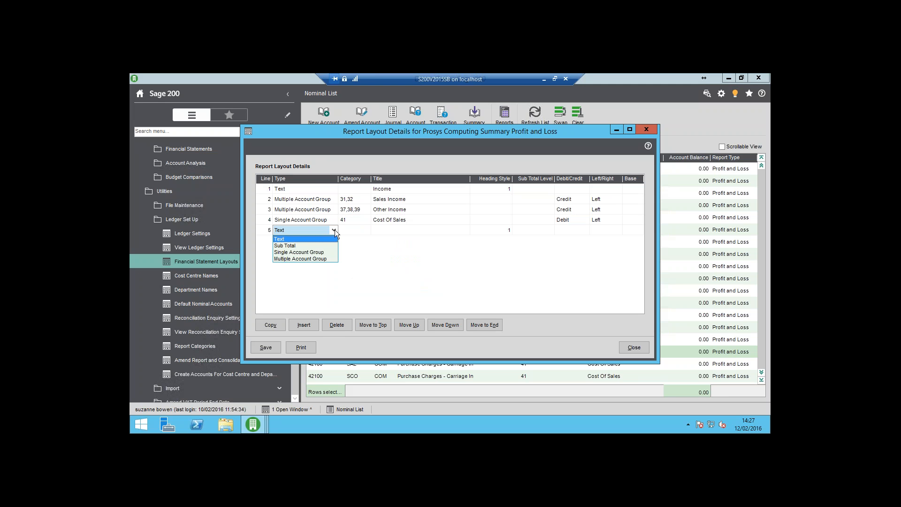
pyautogui.click(296, 245)
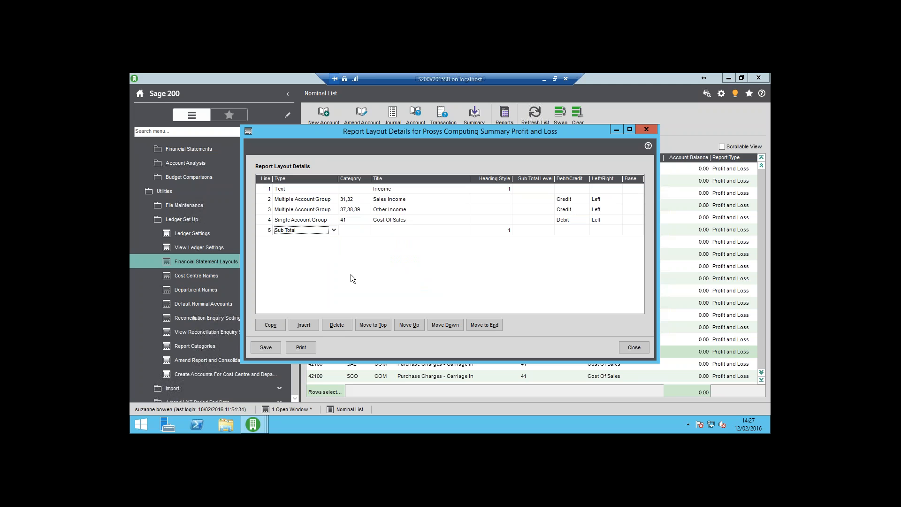
pyautogui.press('Tab')
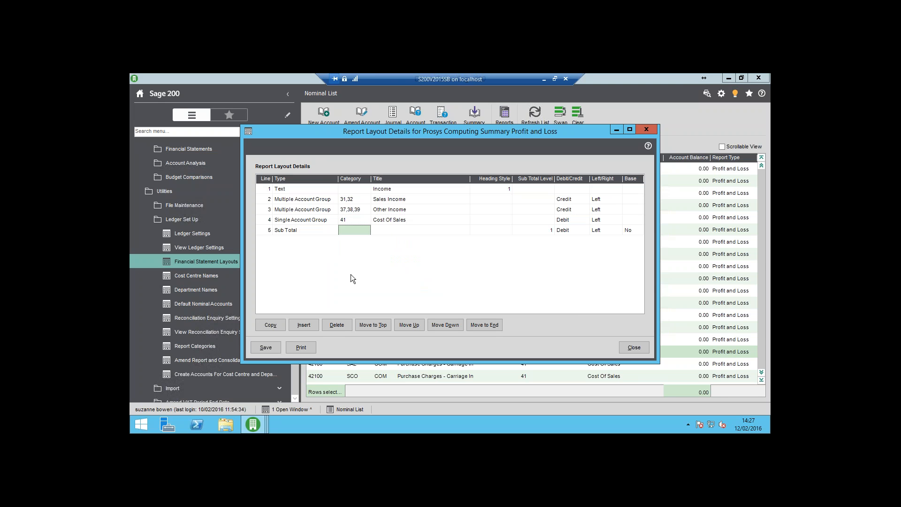
pyautogui.press('Tab')
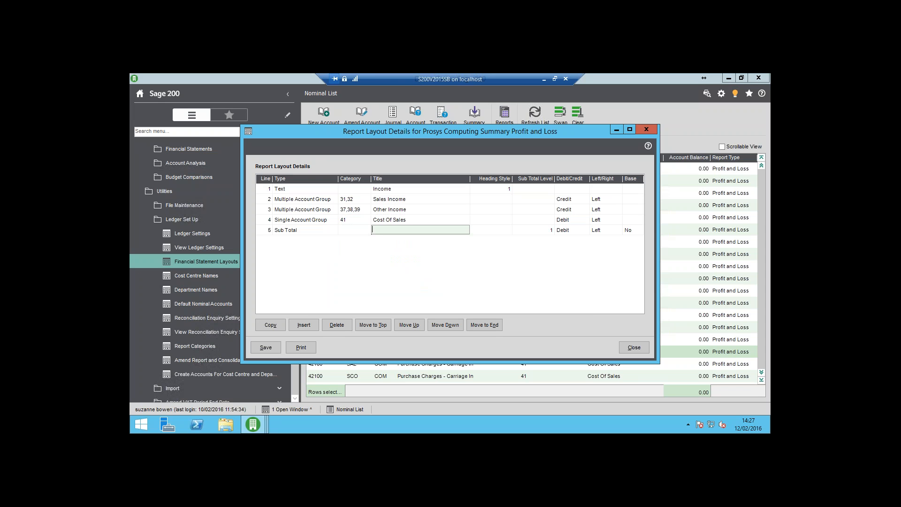
pyautogui.write('Gross Profit')
pyautogui.press('Tab')
pyautogui.press('Tab')
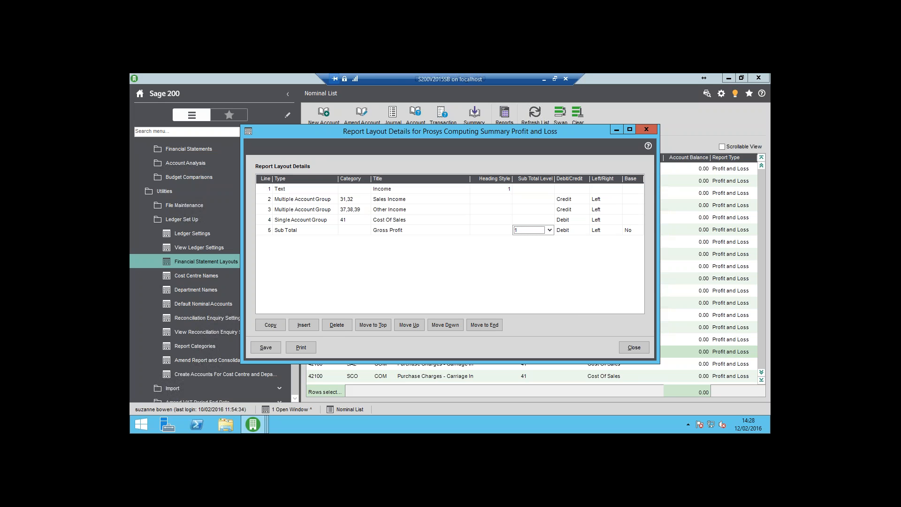
# Give line 5 sub total level 1, Credit, Right and Base No, and add line 6.
pyautogui.press('Tab')
pyautogui.press('c')
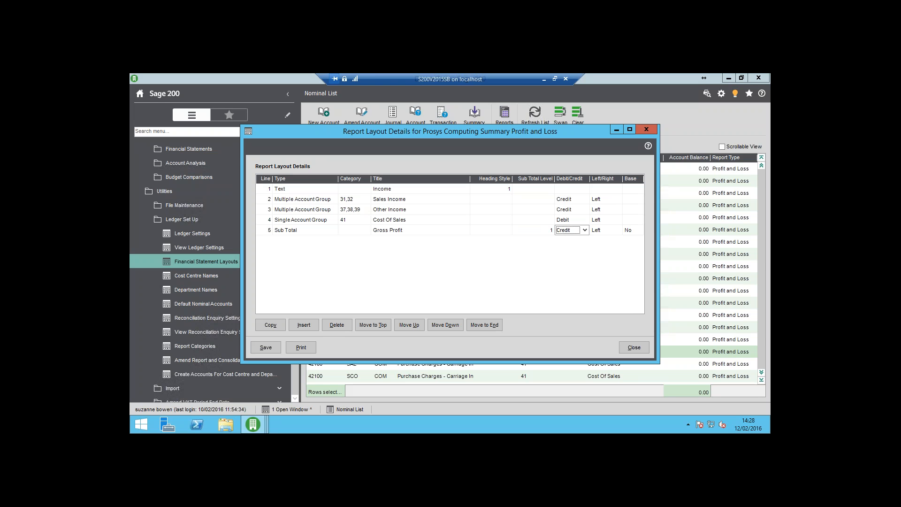
pyautogui.press('Tab')
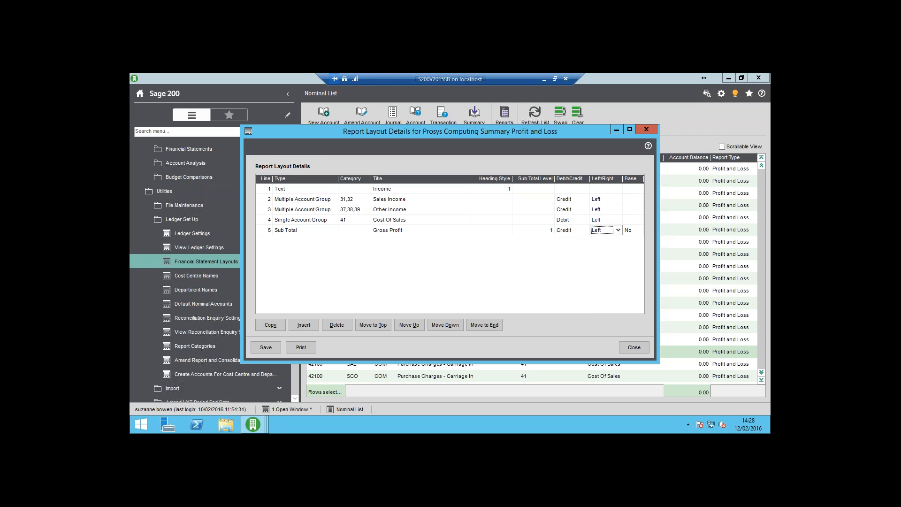
pyautogui.press('r')
pyautogui.press('Tab')
pyautogui.press('Tab')
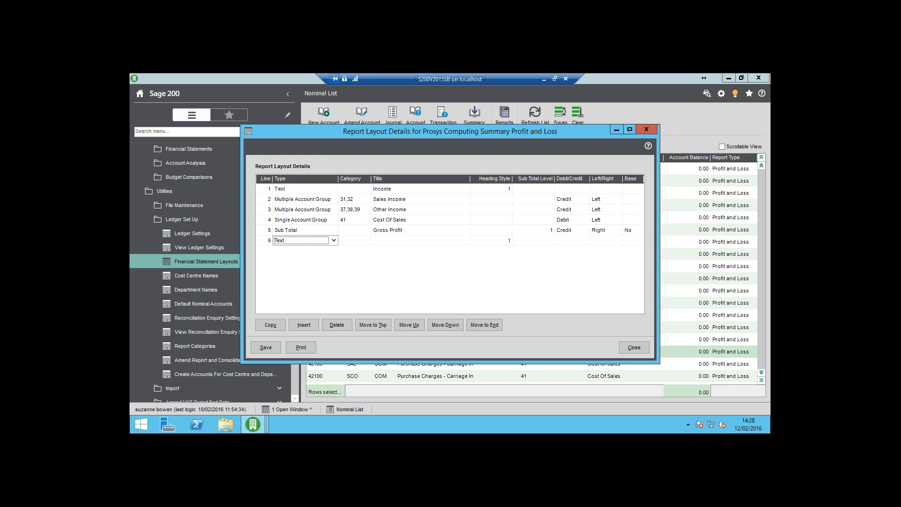
# Keep line 6 as Text, title it "Costs" with heading style 1, and add line 7.
pyautogui.press('Tab')
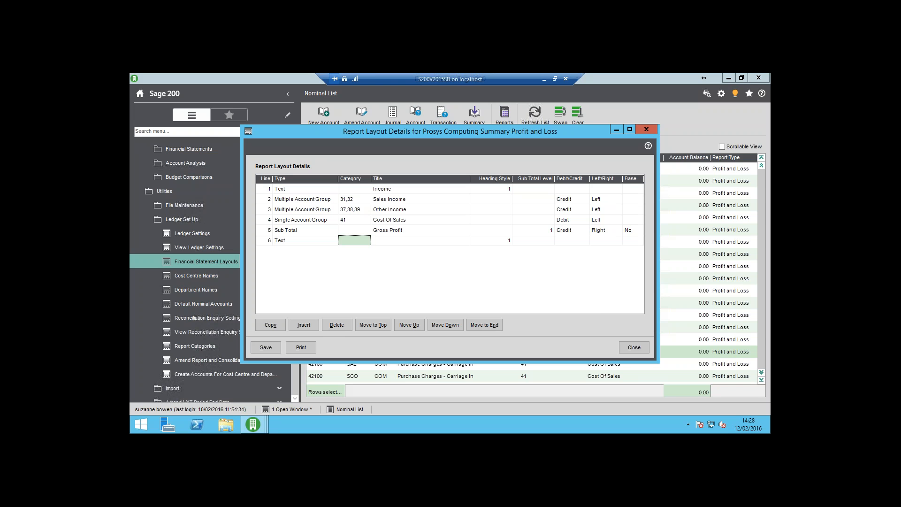
pyautogui.press('Tab')
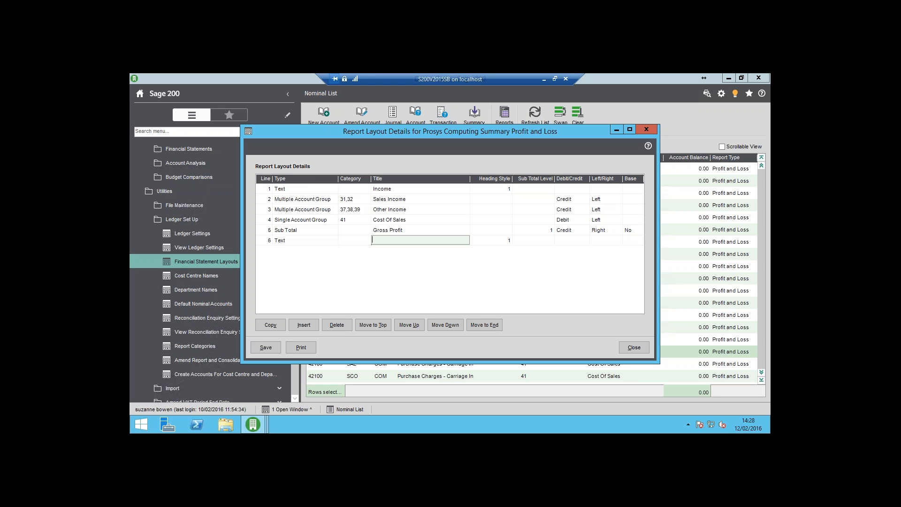
pyautogui.write('Costs')
pyautogui.press('Tab')
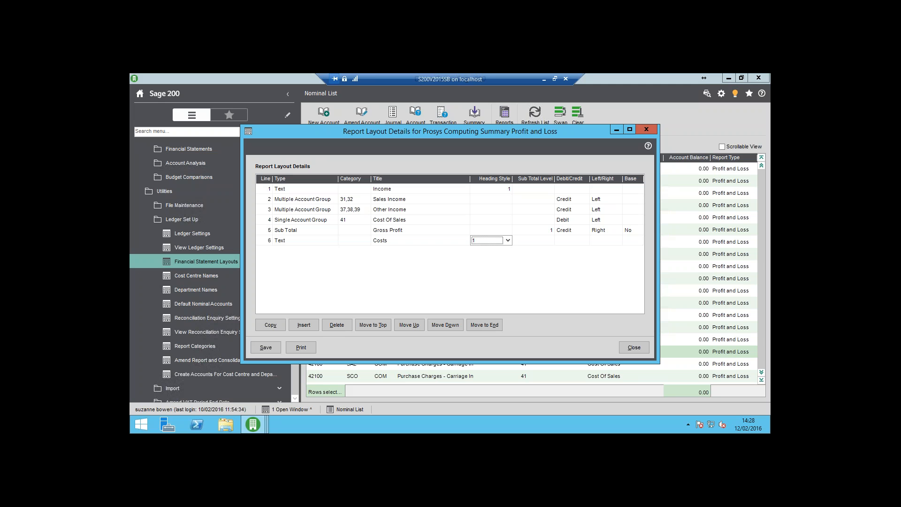
pyautogui.press('Tab')
pyautogui.press('Tab')
pyautogui.press('Tab')
pyautogui.press('Tab')
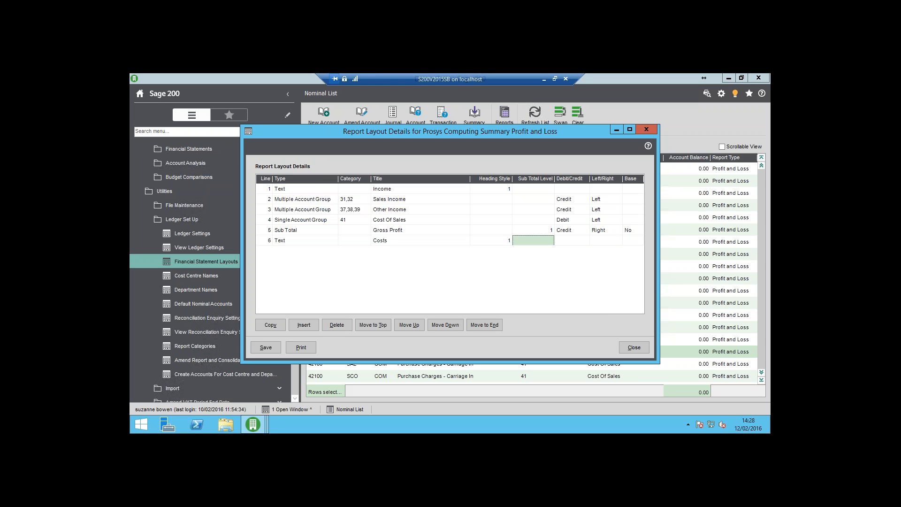
pyautogui.press('Tab')
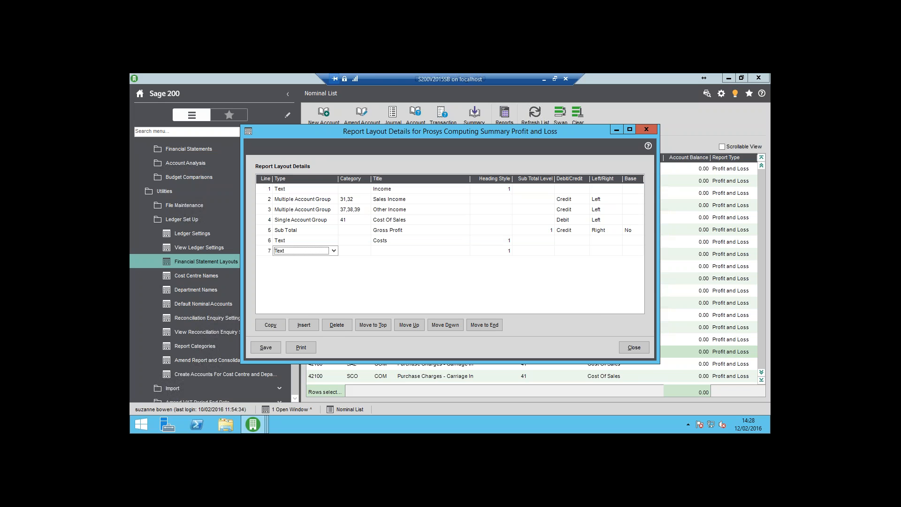
# Make line 7 a Multiple Account Group covering categories 42 Direct labour and 51 Direct Selling.
pyautogui.click(334, 250)
pyautogui.click(316, 279)
pyautogui.press('Tab')
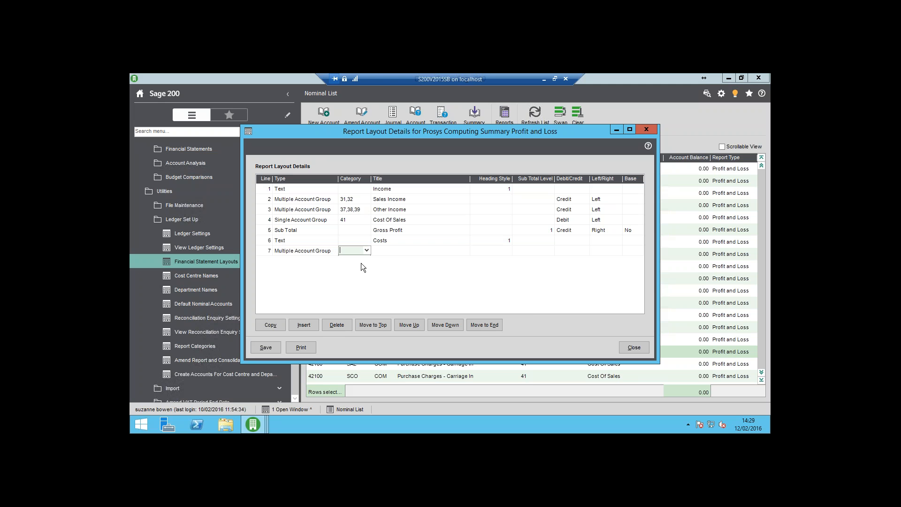
pyautogui.click(366, 251)
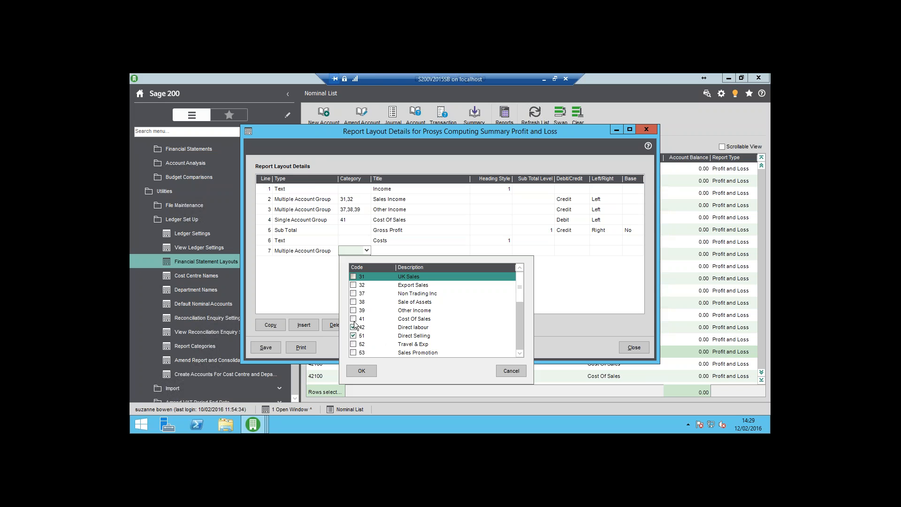
pyautogui.click(361, 371)
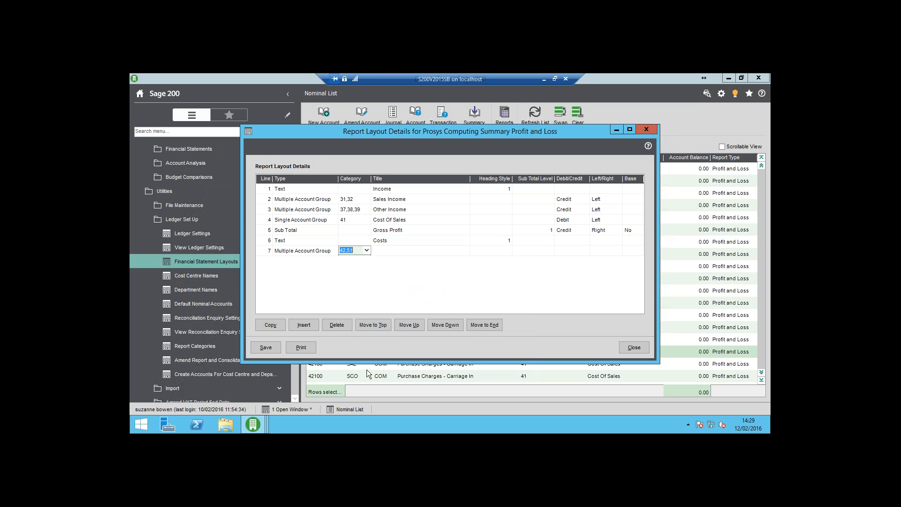
pyautogui.press('Tab')
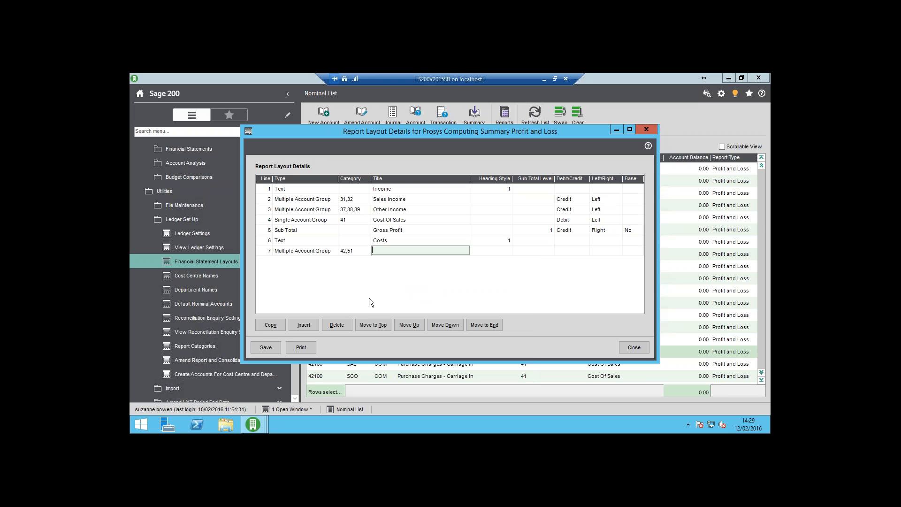
# Title line 7 "Direct Costs", set it to Debit and Left, and add line 8.
pyautogui.write('Direct Costs')
pyautogui.press('Tab')
pyautogui.press('Tab')
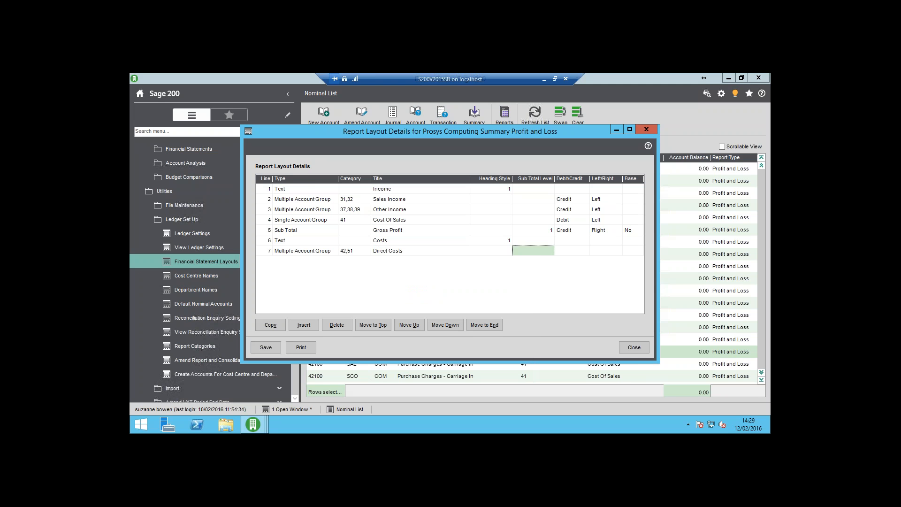
pyautogui.press('Tab')
pyautogui.press('Tab')
pyautogui.press('Tab')
pyautogui.press('Tab')
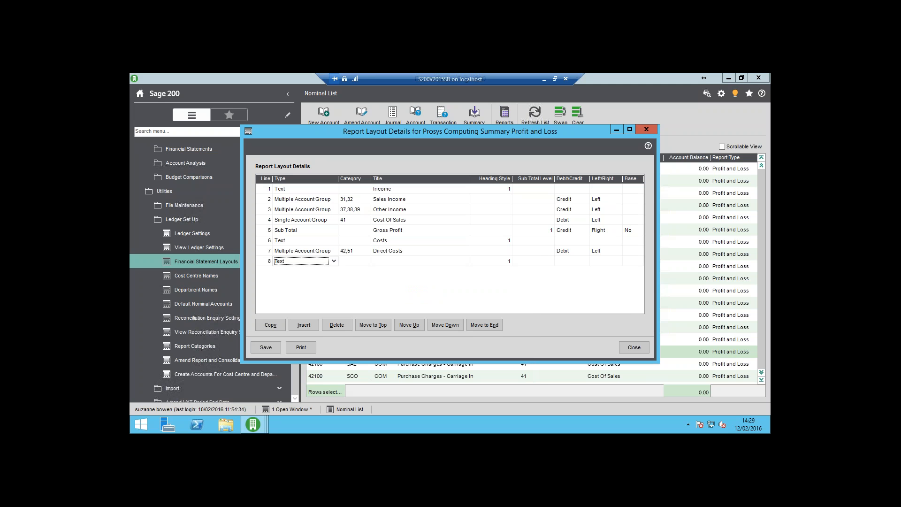
# Make line 8 a Multiple Account Group and select categories 52 Travel & Exp, 53 Sales Promotion and 54 Carriage Out.
pyautogui.click(333, 262)
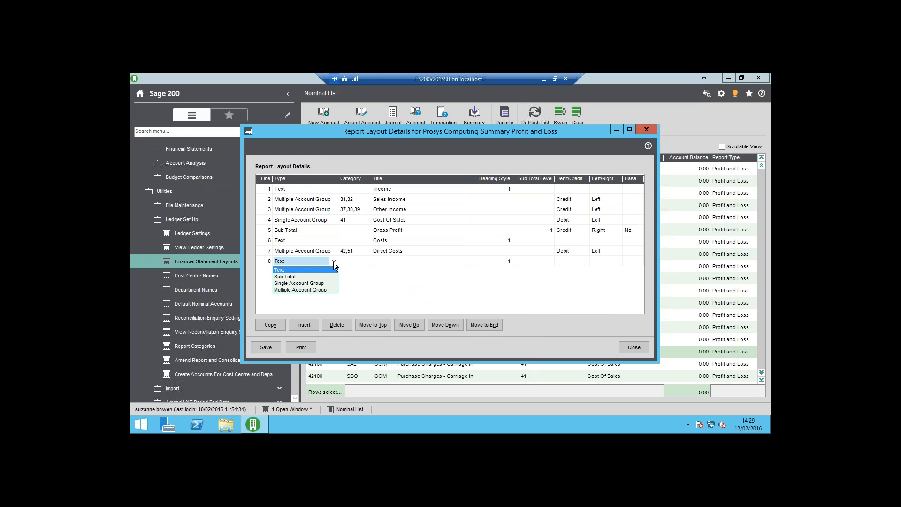
pyautogui.click(319, 290)
pyautogui.press('Tab')
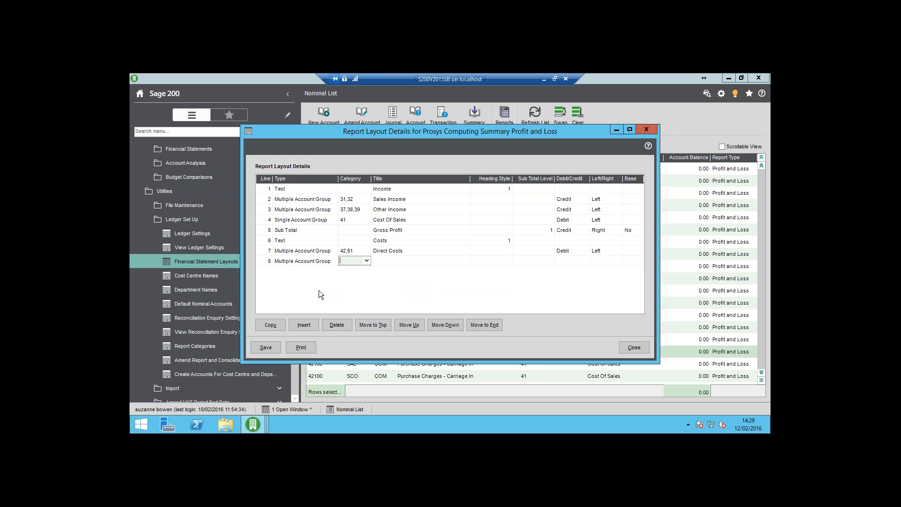
pyautogui.click(367, 261)
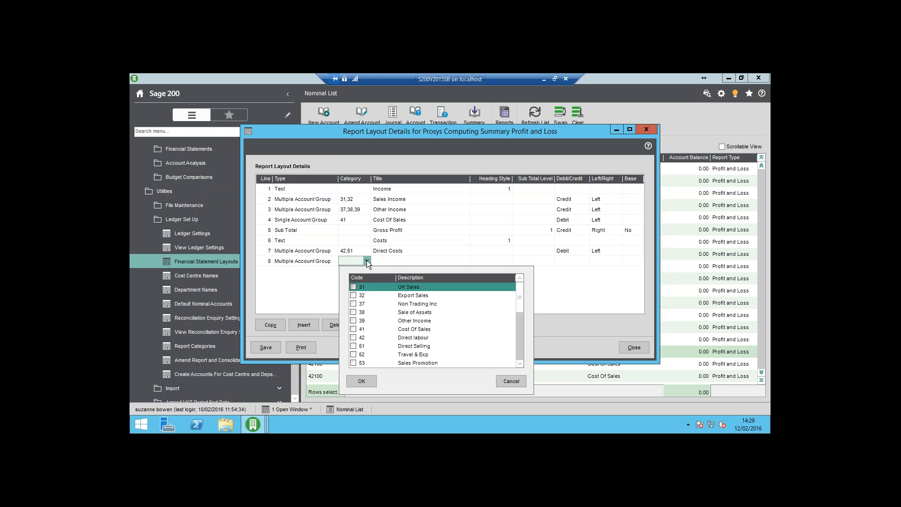
pyautogui.click(520, 364)
pyautogui.click(520, 364)
pyautogui.click(520, 364)
pyautogui.click(520, 364)
pyautogui.click(520, 364)
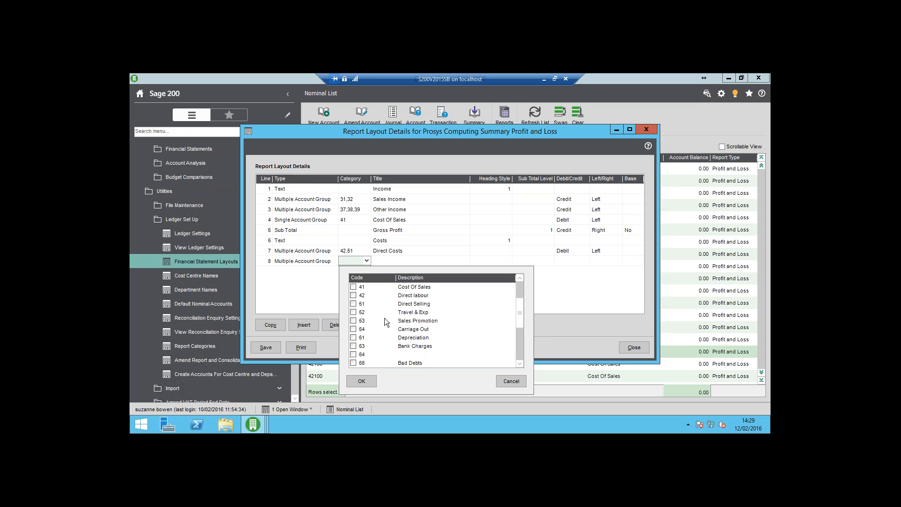
pyautogui.click(352, 312)
pyautogui.click(353, 320)
pyautogui.click(519, 364)
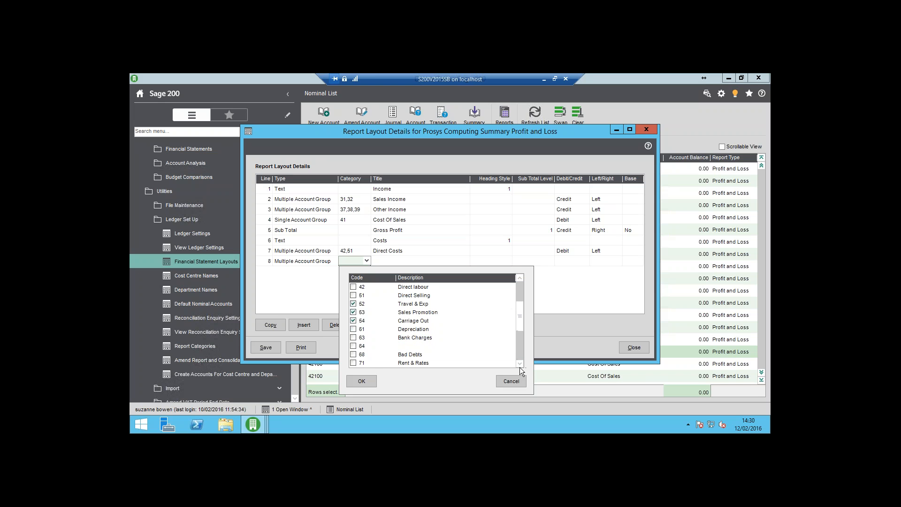
# Add categories 71, 72, 73, 81, 82, 83, 89 and 91 to line 8's group and confirm the selection.
pyautogui.click(519, 365)
pyautogui.click(520, 365)
pyautogui.click(519, 365)
pyautogui.click(519, 365)
pyautogui.click(520, 365)
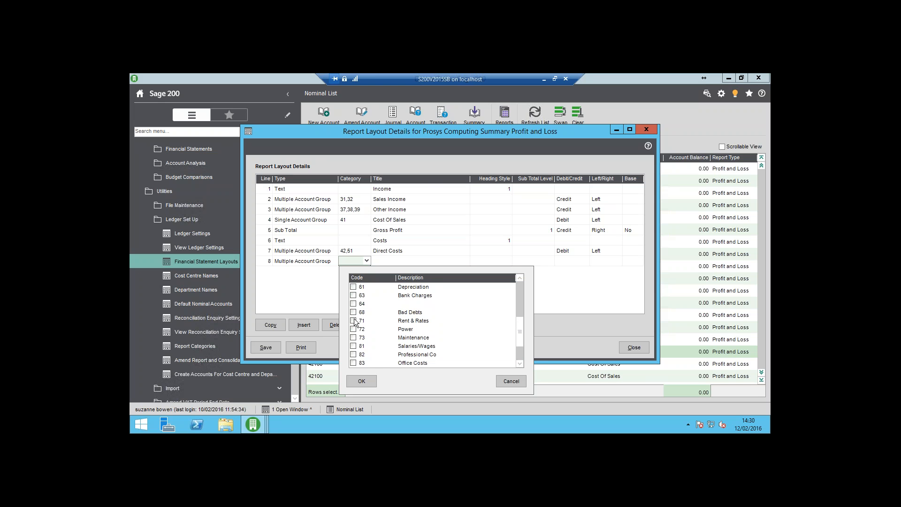
pyautogui.click(354, 320)
pyautogui.click(354, 330)
pyautogui.click(352, 337)
pyautogui.click(353, 354)
pyautogui.click(353, 362)
pyautogui.scroll(-2, 519, 365)
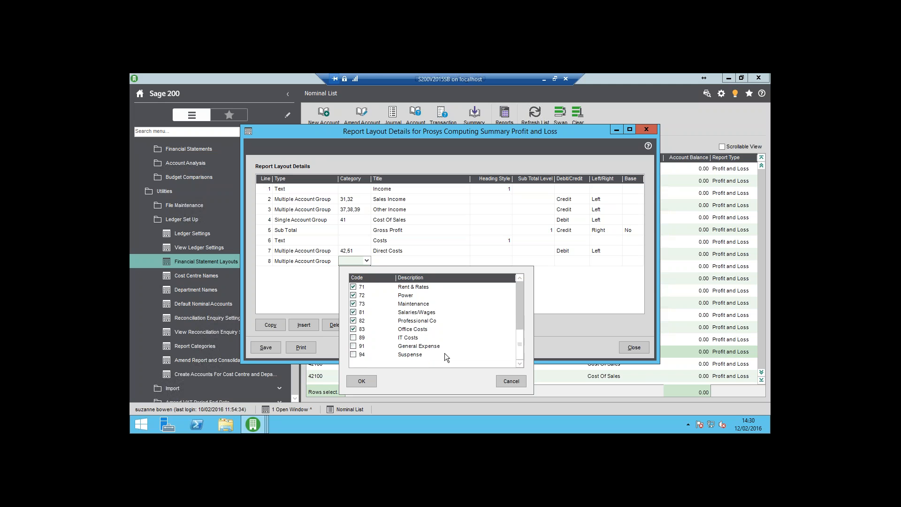
pyautogui.click(353, 338)
pyautogui.click(353, 346)
pyautogui.click(367, 381)
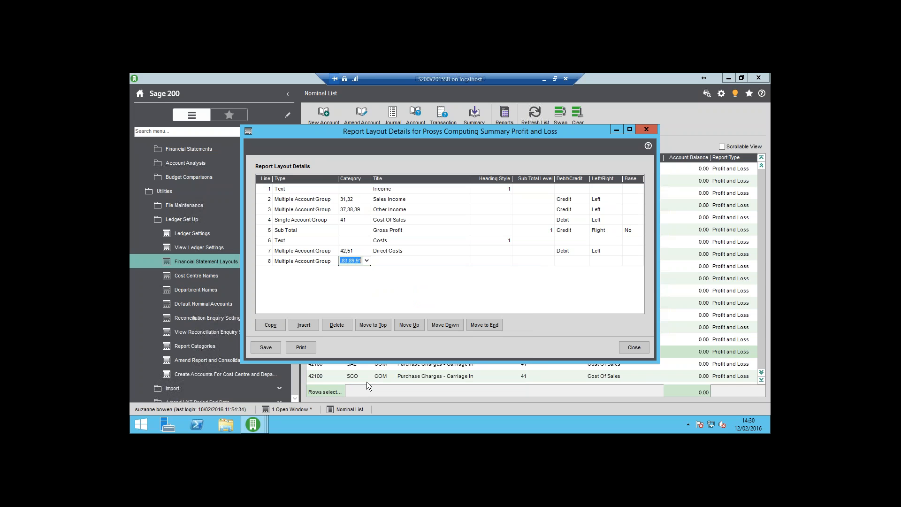
pyautogui.press('Tab')
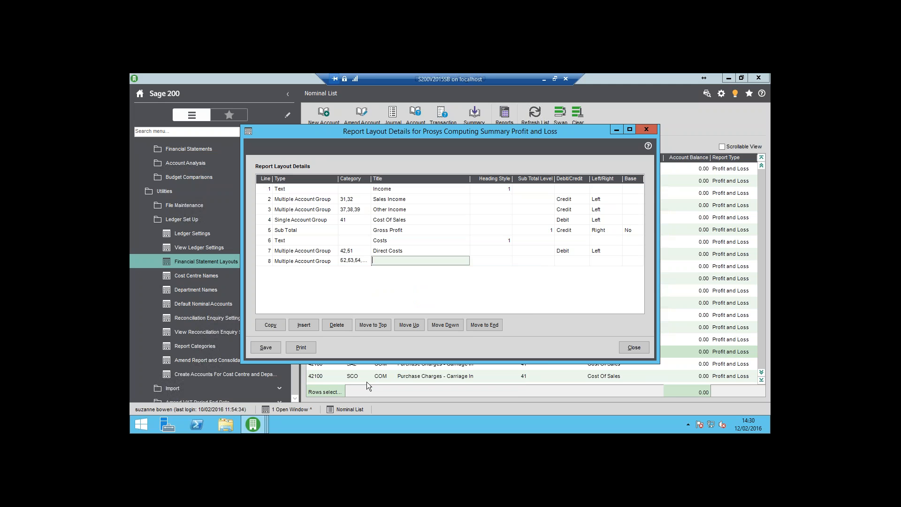
# Title line 8 "Overhead Costs", set it to Debit and Left, and add line 9.
pyautogui.write('Overhead Costs')
pyautogui.press('Tab')
pyautogui.press('Tab')
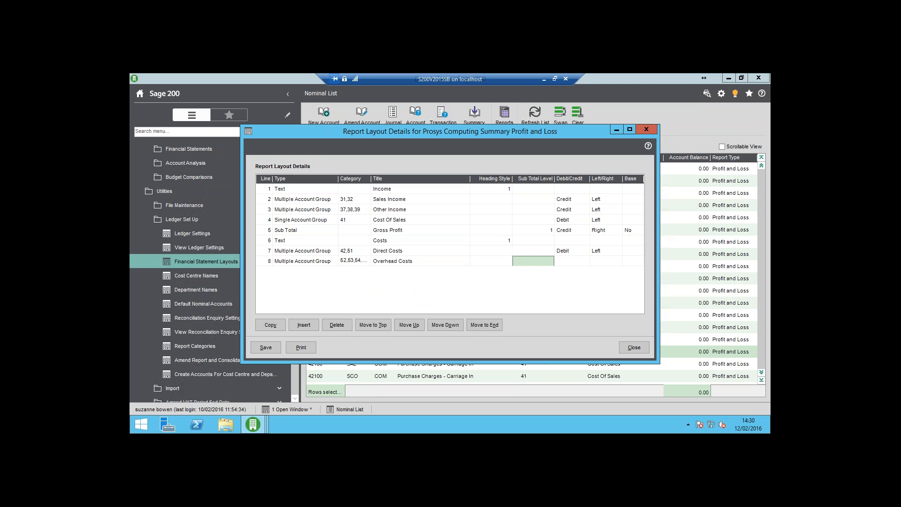
pyautogui.press('Tab')
pyautogui.write('Debit')
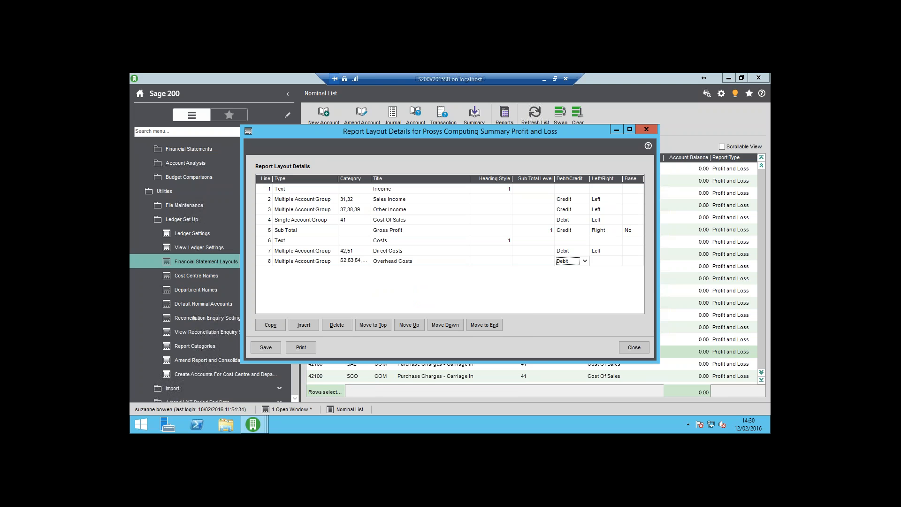
pyautogui.press('Tab')
pyautogui.write('Left')
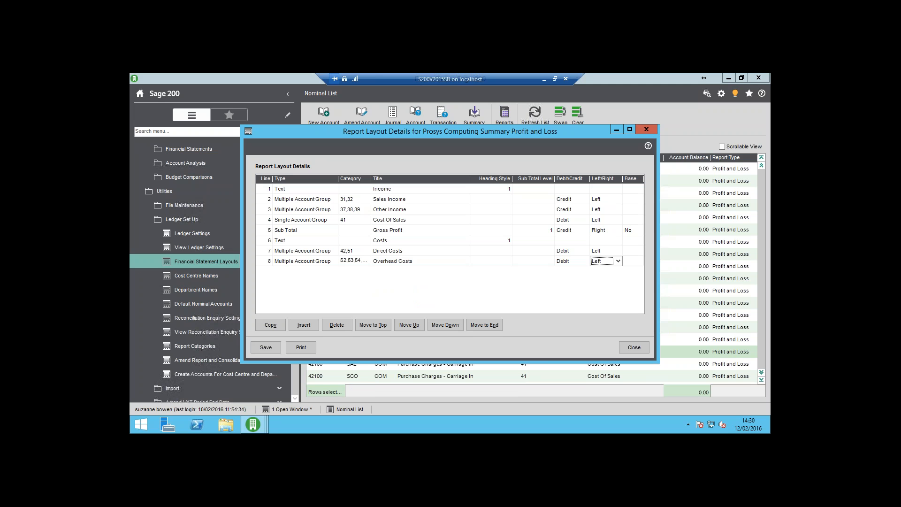
pyautogui.press('Tab')
pyautogui.press('Tab')
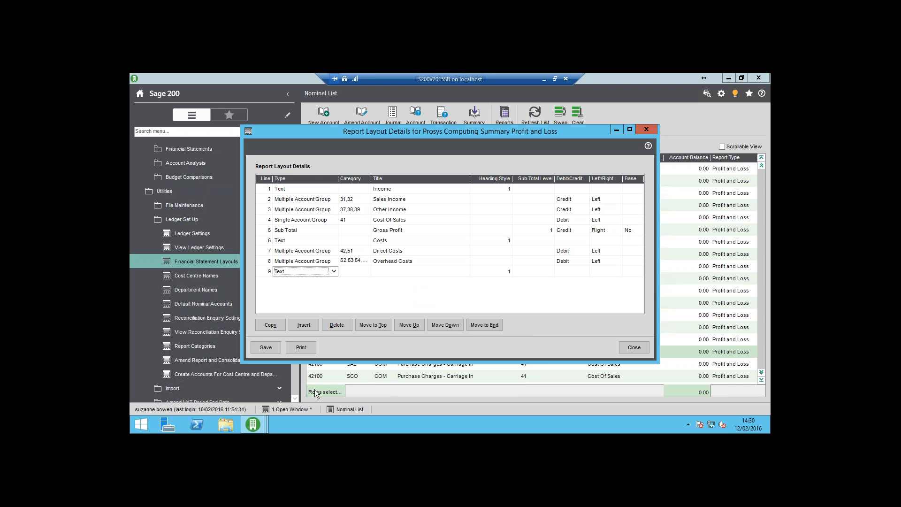
# Make line 9 a Multiple Account Group covering categories 61 Depreciation, 63 Bank Charges, 64 and 68 Bad Debts.
pyautogui.click(334, 269)
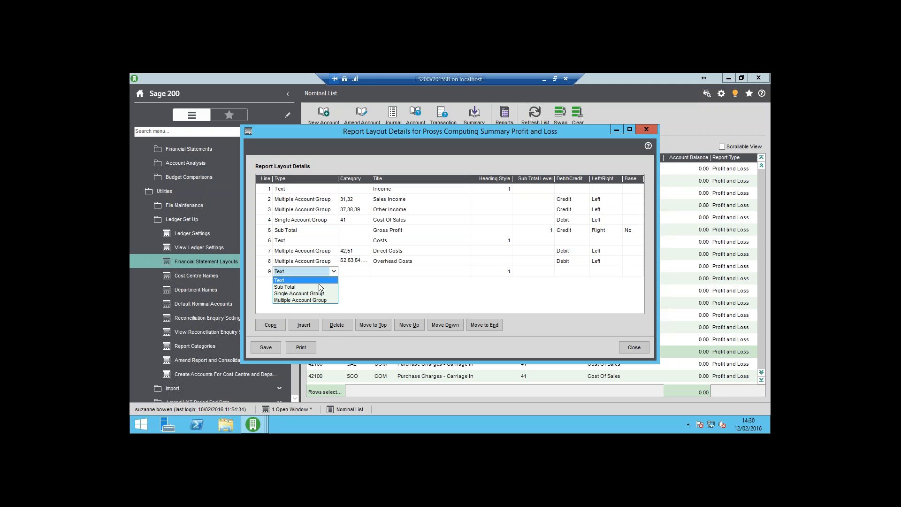
pyautogui.click(315, 299)
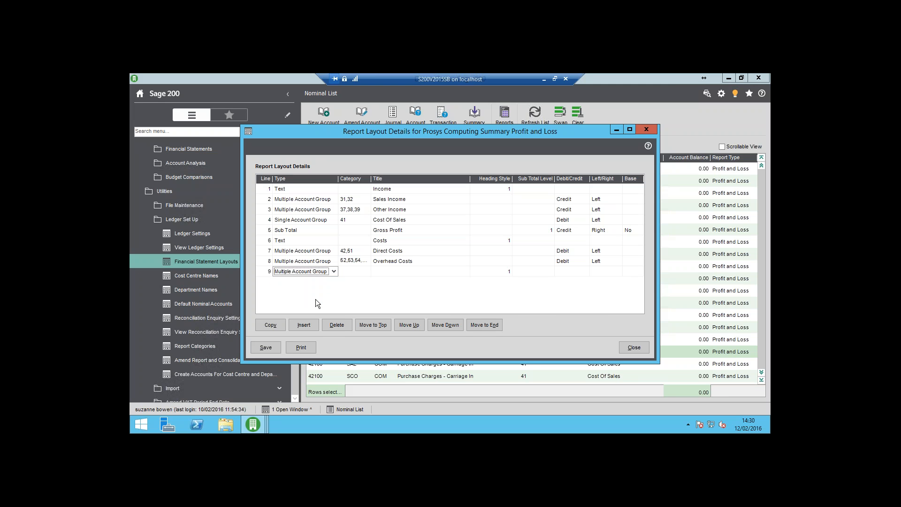
pyautogui.press('Tab')
pyautogui.click(366, 271)
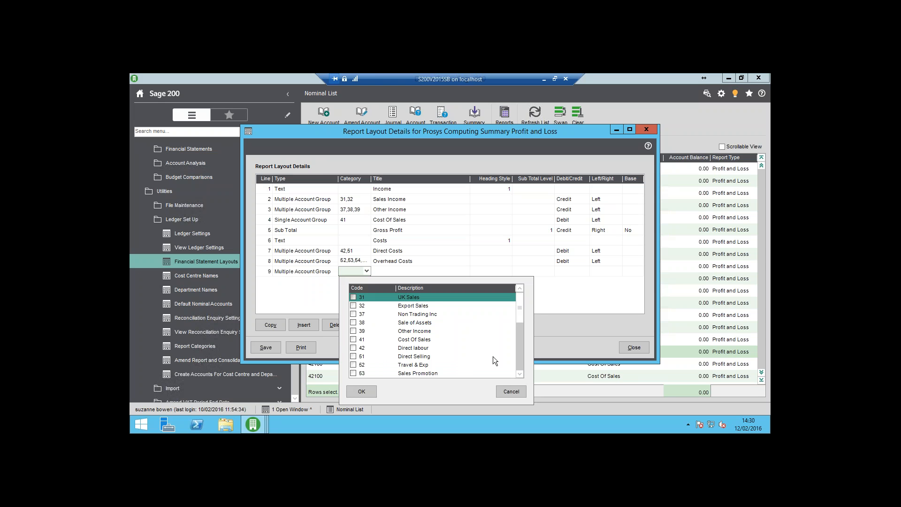
pyautogui.scroll(-8, 519, 374)
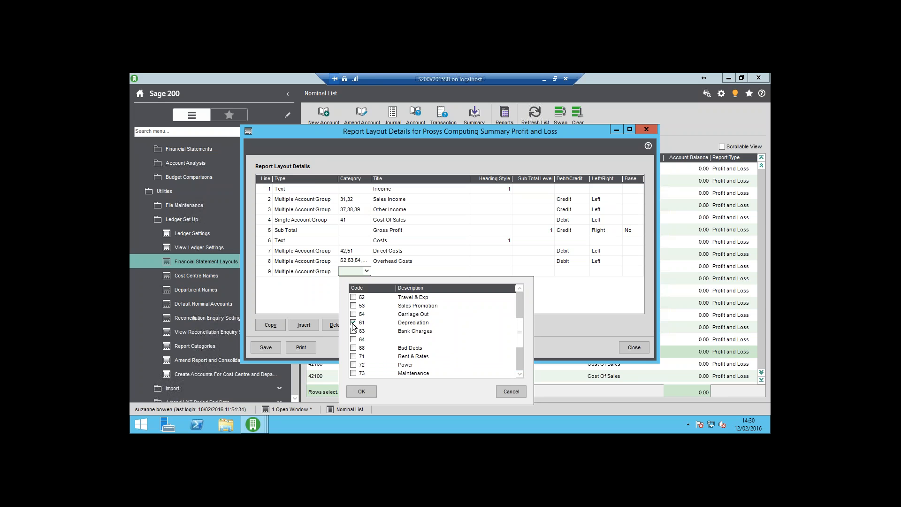
pyautogui.click(353, 332)
pyautogui.click(353, 340)
pyautogui.click(354, 348)
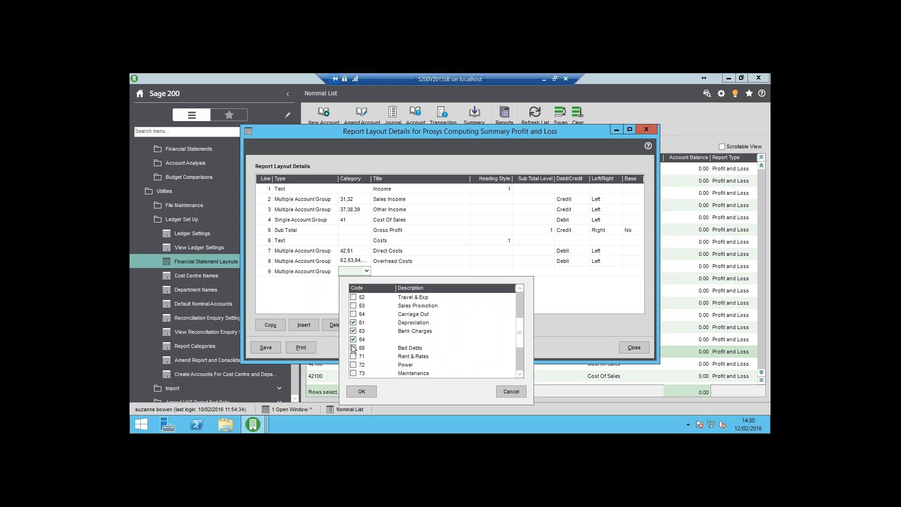
pyautogui.click(362, 392)
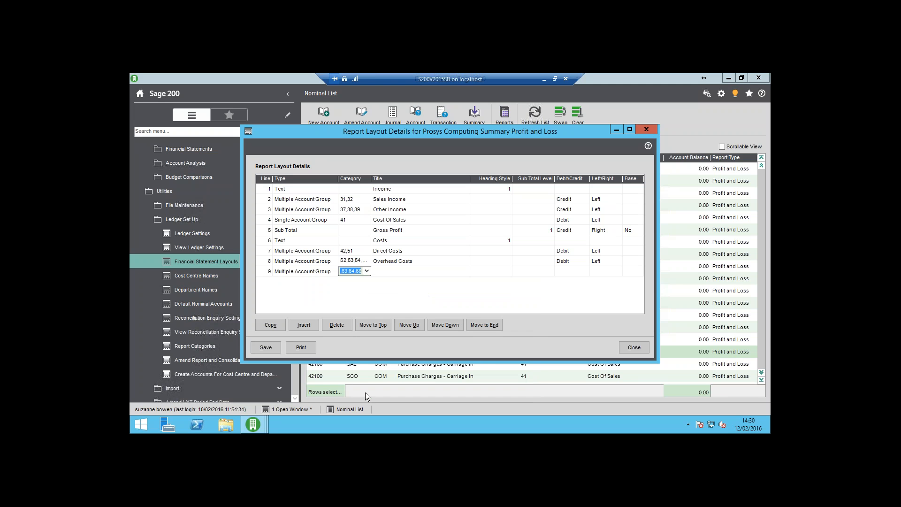
# Title line 9 "Financial Costs", set it to Debit and Left, and add line 10.
pyautogui.write('Fin')
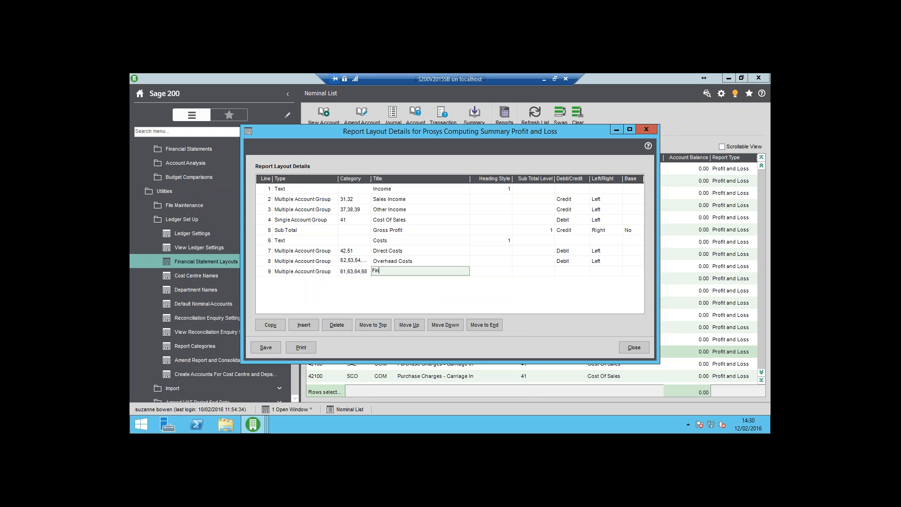
pyautogui.write('ancial Costs')
pyautogui.press('Tab')
pyautogui.press('Tab')
pyautogui.press('Tab')
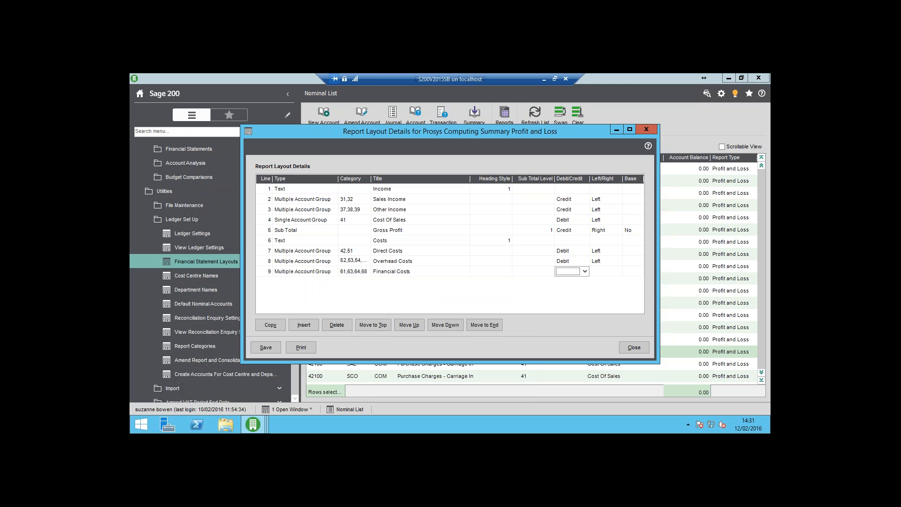
pyautogui.write('Debit')
pyautogui.press('Tab')
pyautogui.write('Left')
pyautogui.press('Tab')
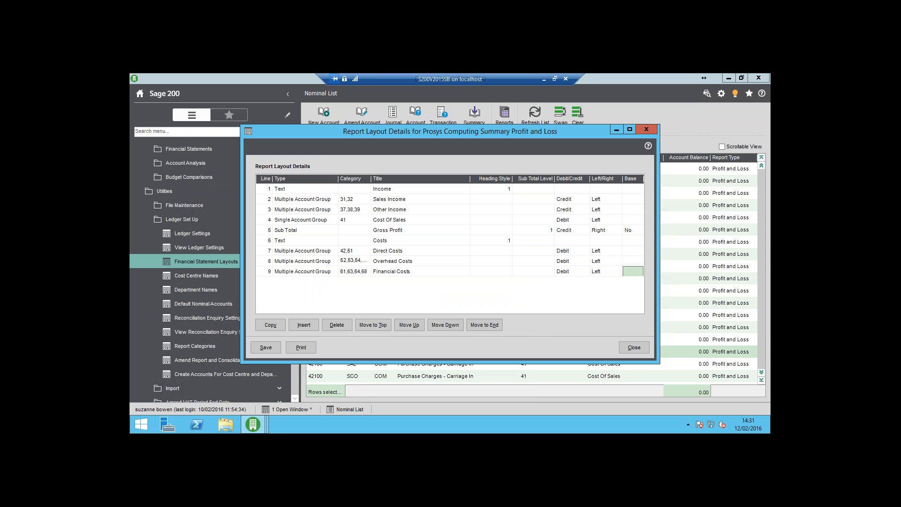
pyautogui.press('Tab')
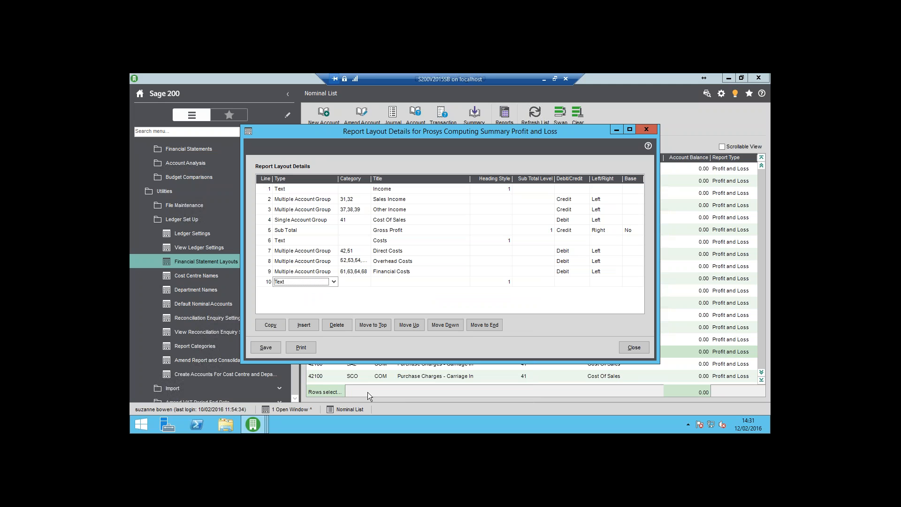
# Make line 10 a Sub Total titled "Total Costs".
pyautogui.click(336, 281)
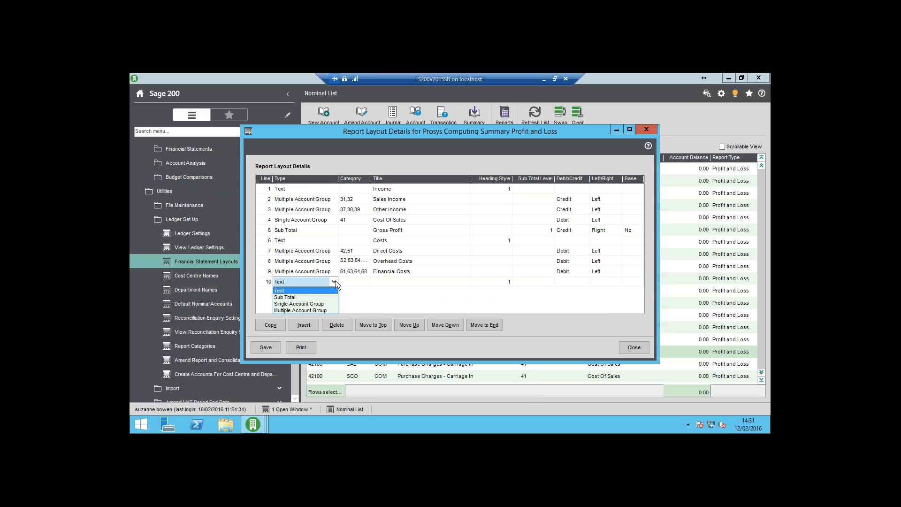
pyautogui.click(308, 297)
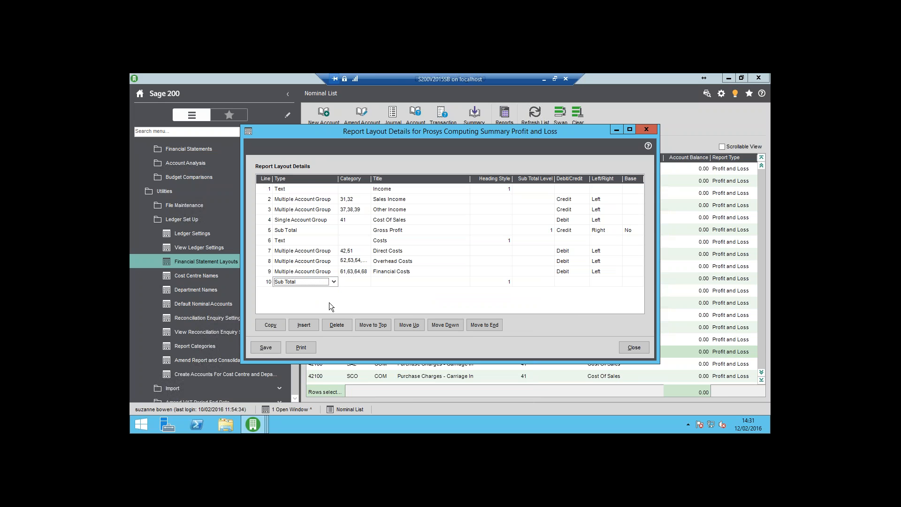
pyautogui.press('Tab')
pyautogui.press('Tab')
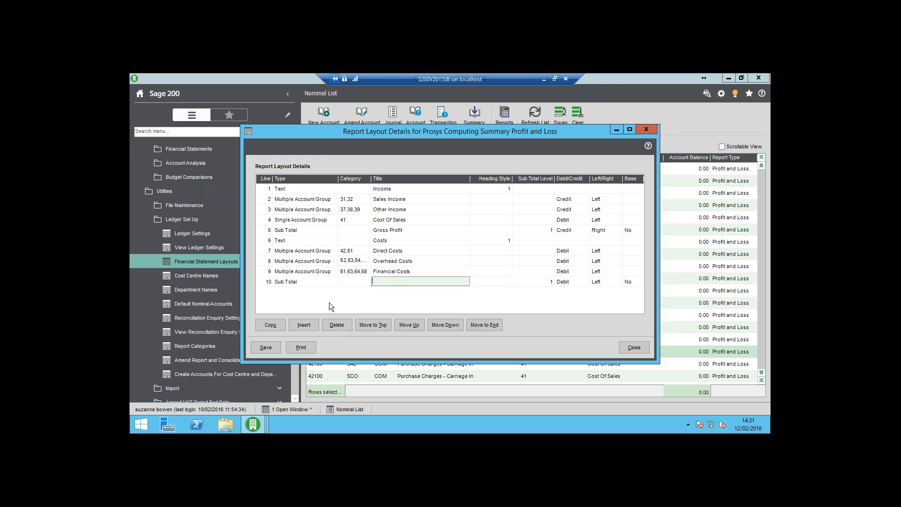
pyautogui.write('Total Costs')
# Set the Total Costs line to sub total level 1, Debit and Right, and add line 11.
pyautogui.press('Tab')
pyautogui.press('Tab')
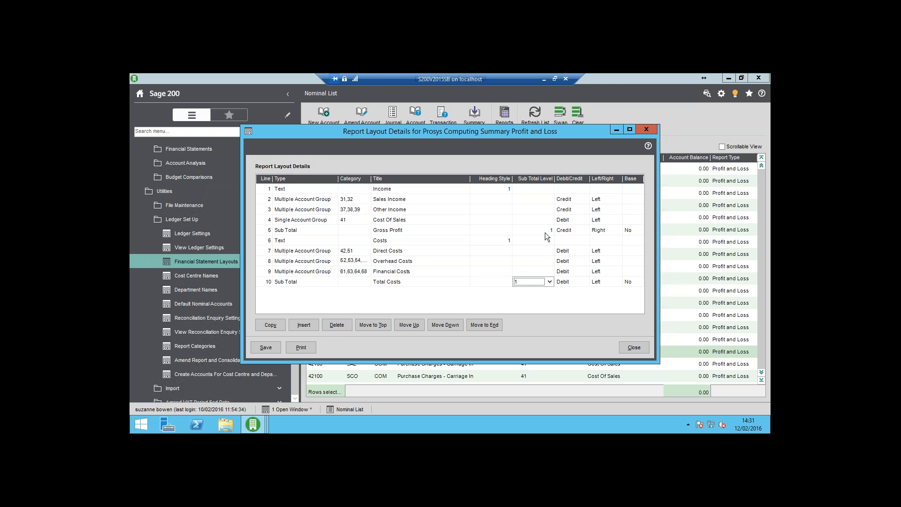
pyautogui.press('Tab')
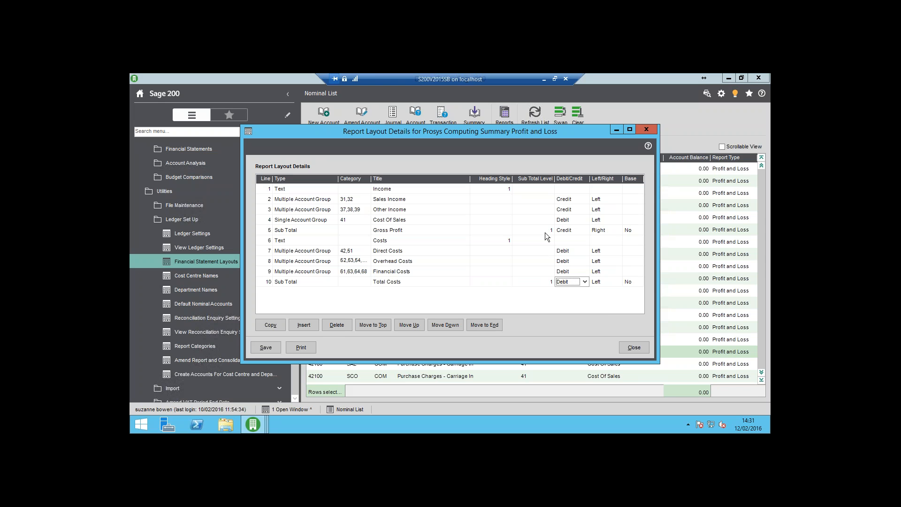
pyautogui.press('Tab')
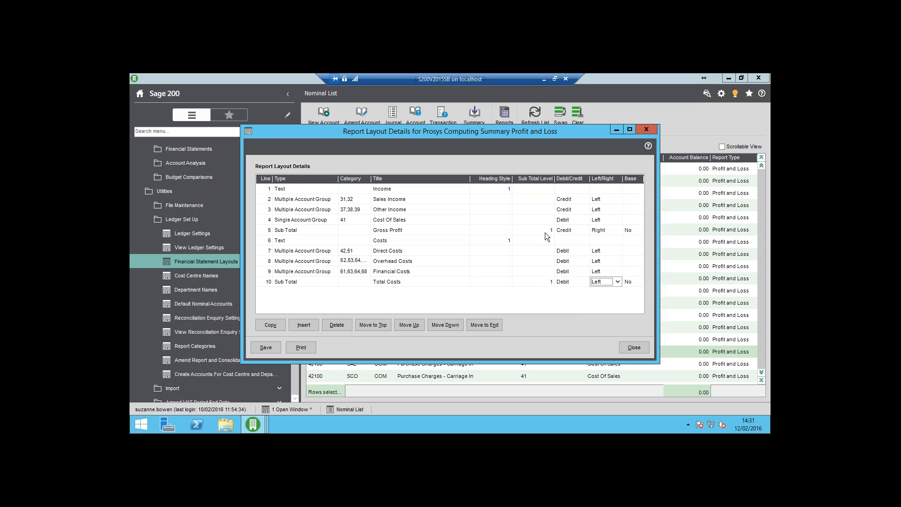
pyautogui.press('Down')
pyautogui.press('Tab')
pyautogui.press('Tab')
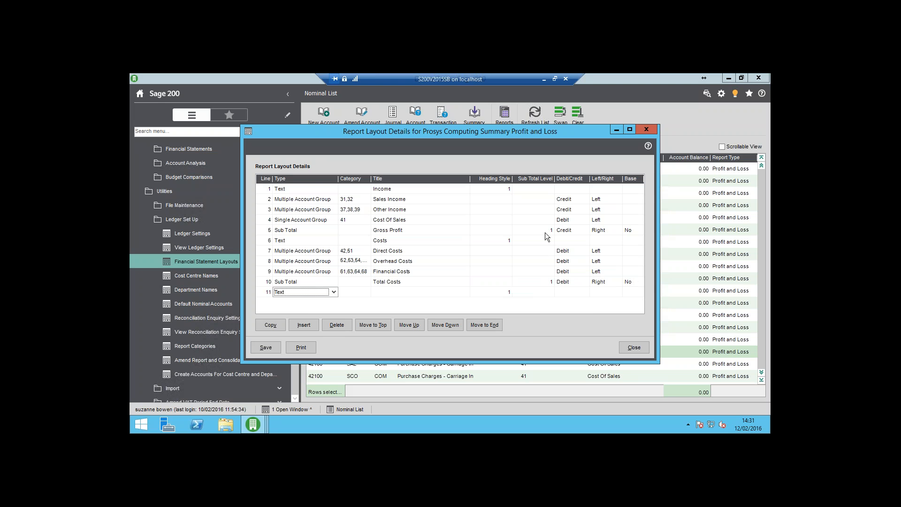
# Make line 11 a Sub Total titled "Net Profit".
pyautogui.click(334, 292)
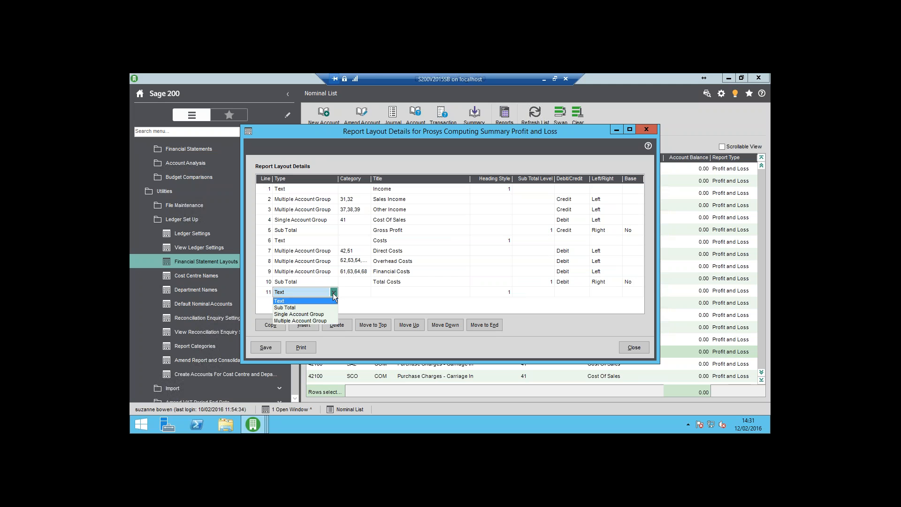
pyautogui.click(319, 308)
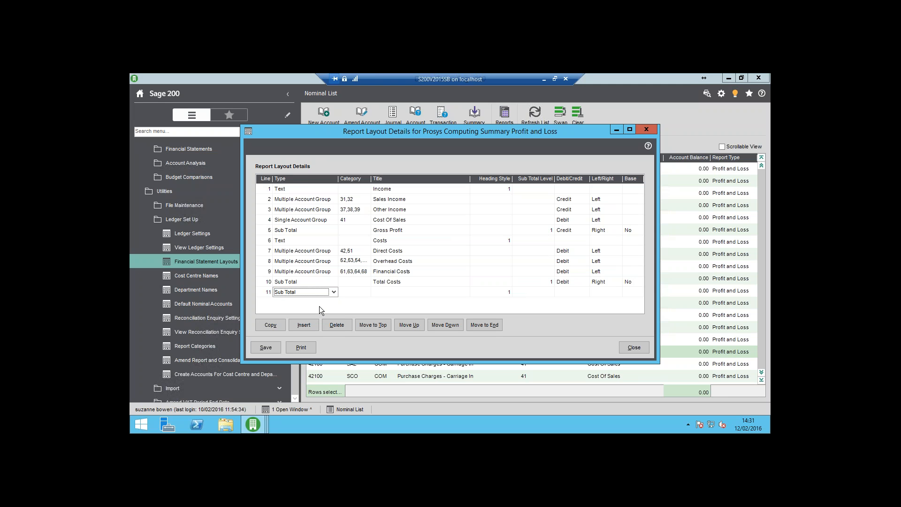
pyautogui.press('Tab')
# Set the Net Profit line to sub total level 2, Credit and Right.
pyautogui.press('Tab')
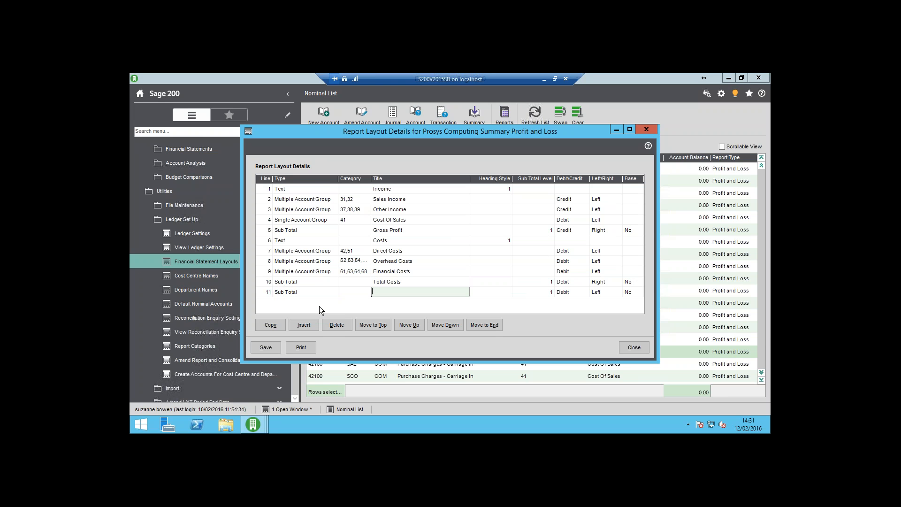
pyautogui.write('Net Profit')
pyautogui.press('Tab')
pyautogui.press('Tab')
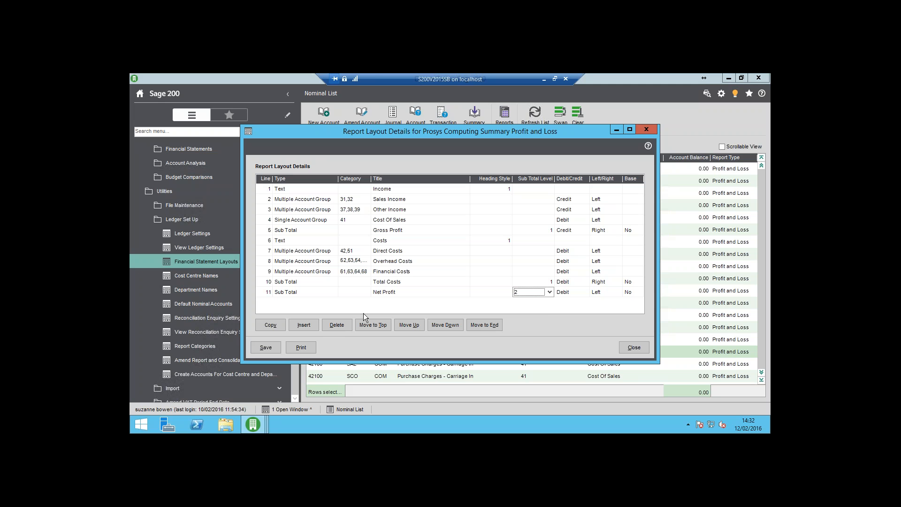
pyautogui.click(549, 293)
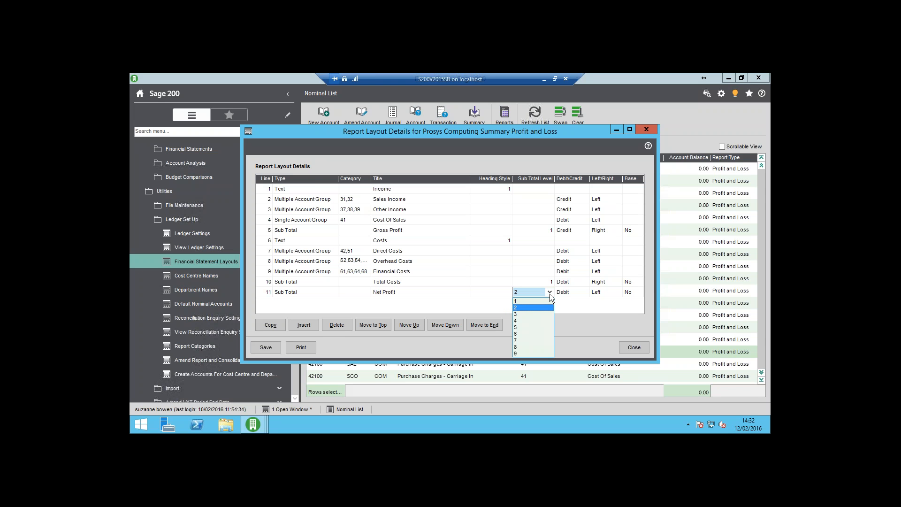
pyautogui.press('Return')
pyautogui.press('Tab')
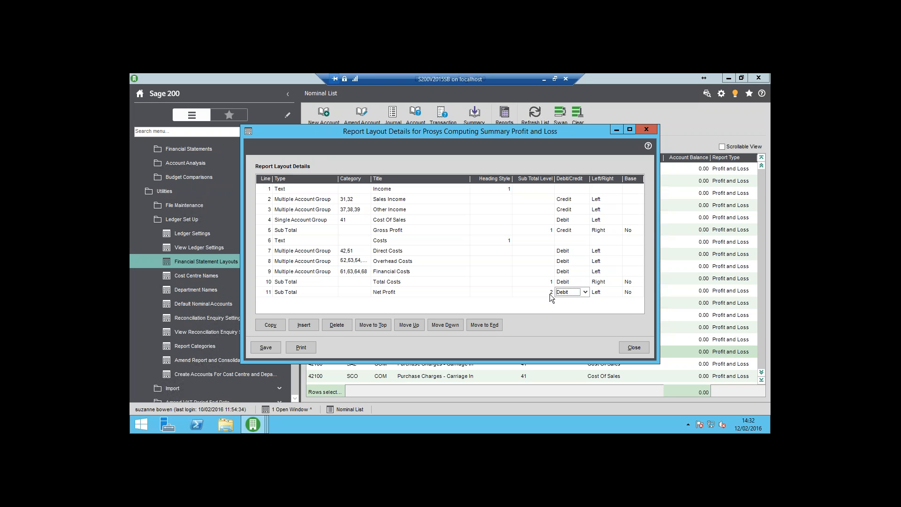
pyautogui.press('Tab')
pyautogui.press('Down')
pyautogui.press('Tab')
pyautogui.press('Tab')
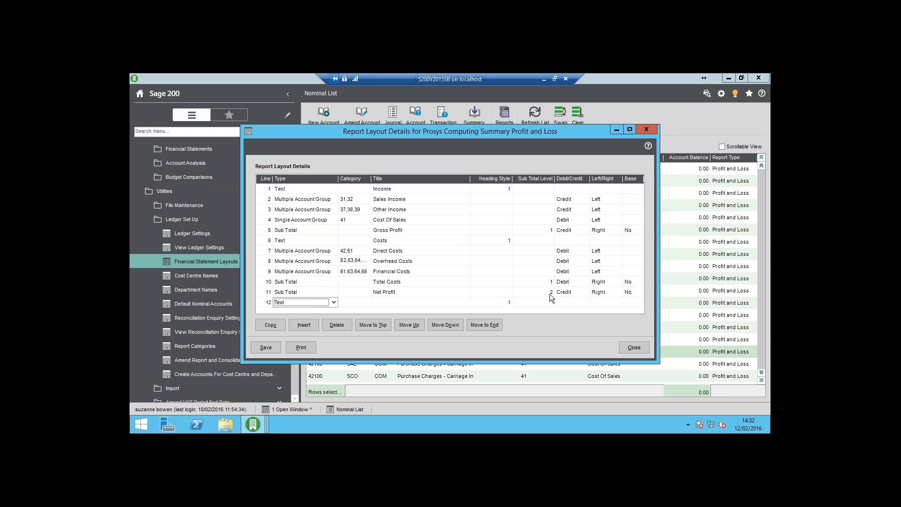
# Save the summary profit and loss layout and close the layout windows.
pyautogui.click(269, 346)
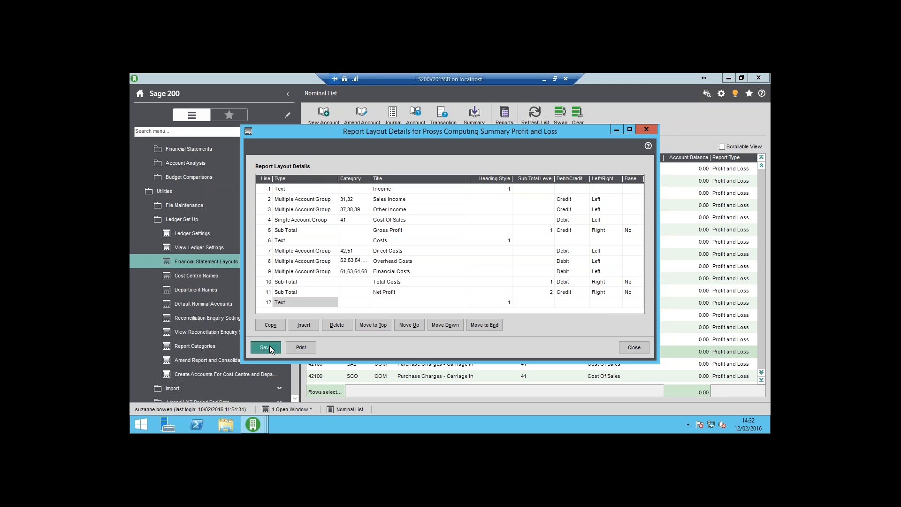
pyautogui.click(634, 347)
pyautogui.click(609, 330)
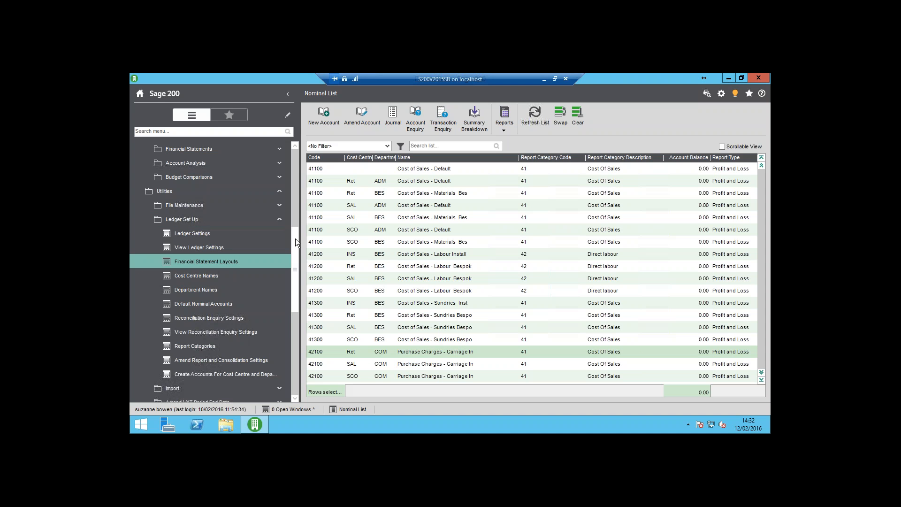
# Run the Profit and Loss (Detailed) report using the Prosys Computing Summary Profit and Loss layout for period 10, 31/10/2015.
pyautogui.moveTo(295, 238); pyautogui.dragTo(294, 207)
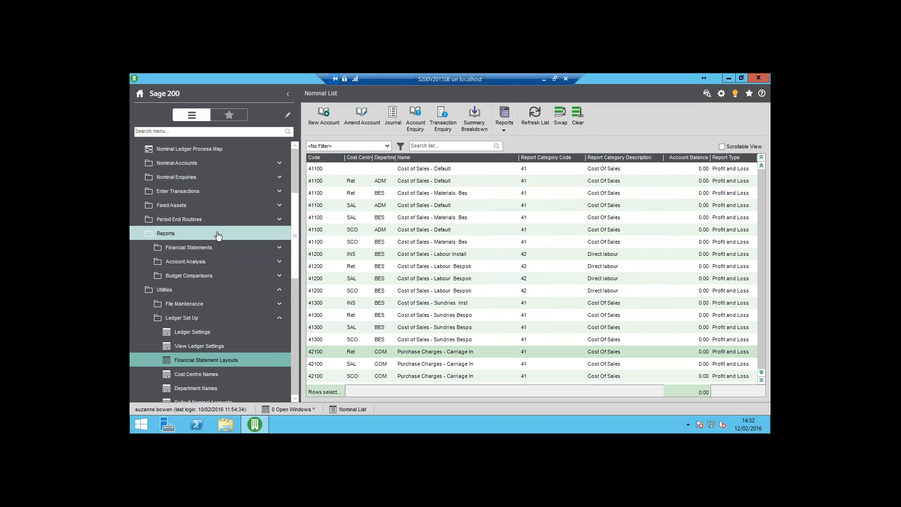
pyautogui.click(204, 252)
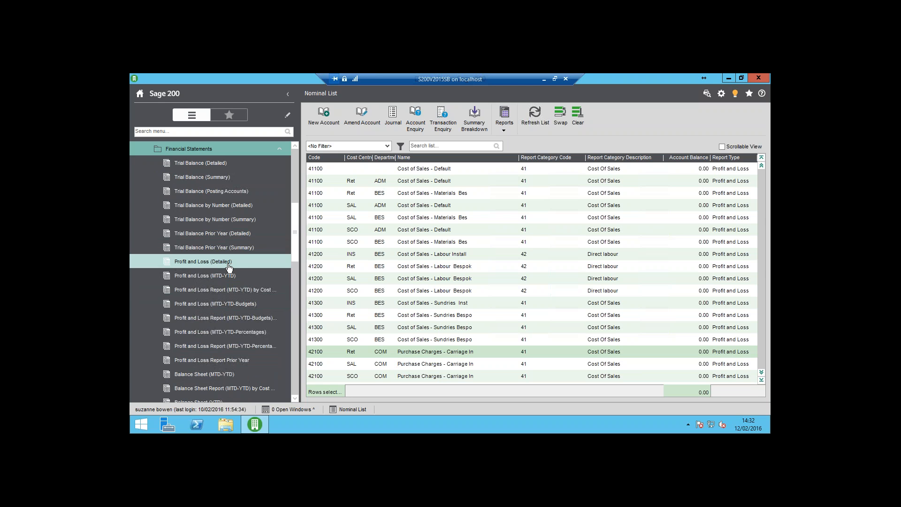
pyautogui.click(229, 264)
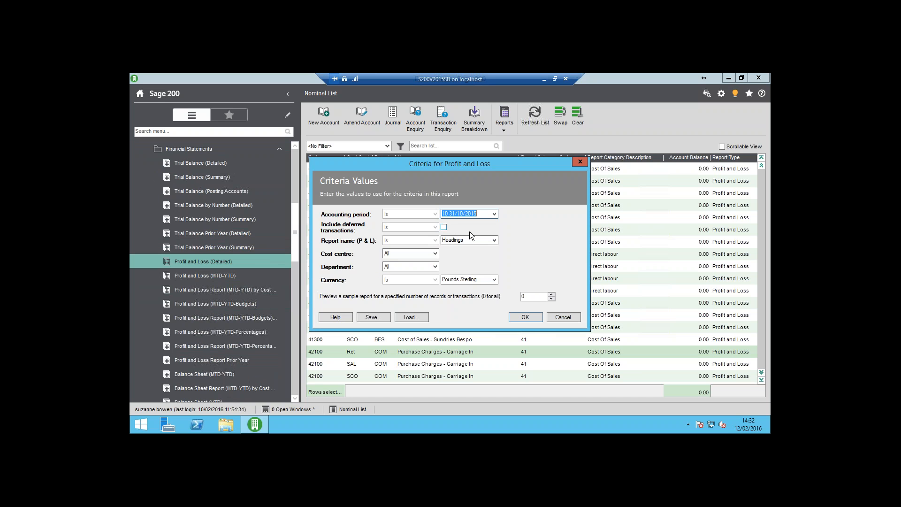
pyautogui.click(494, 241)
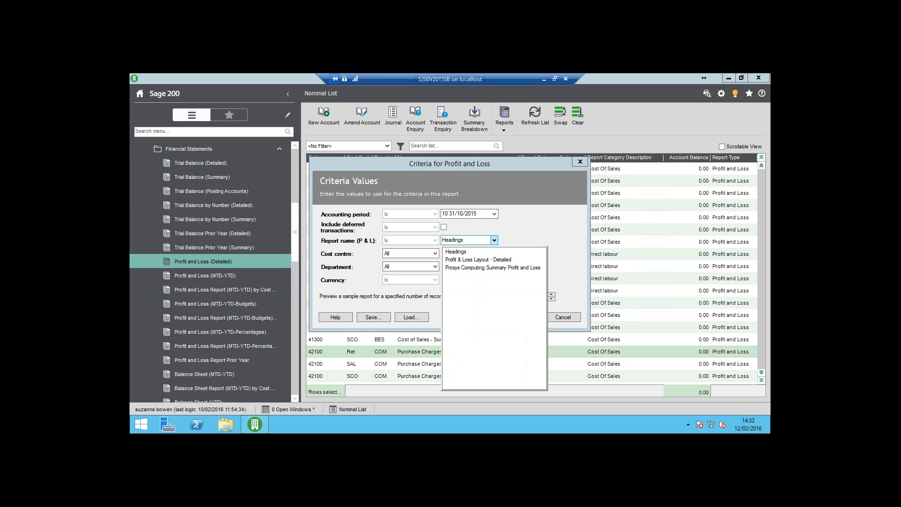
pyautogui.click(491, 267)
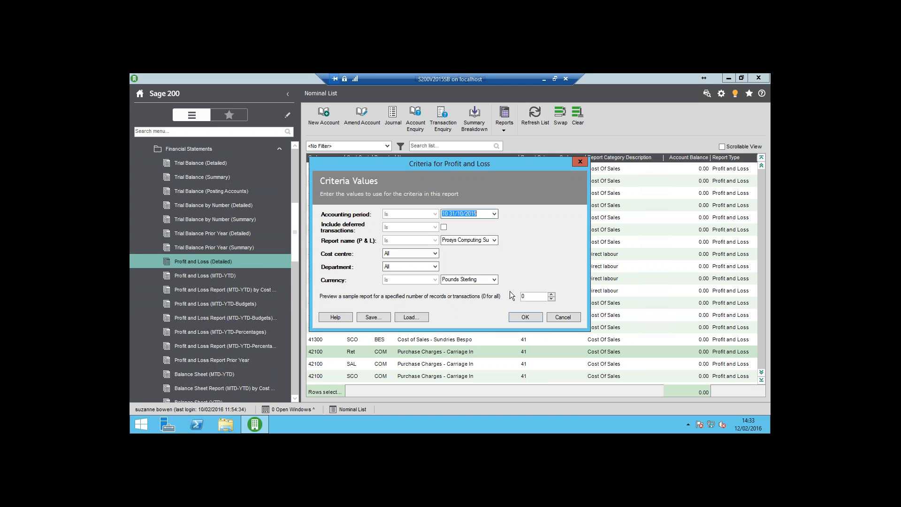
pyautogui.click(523, 317)
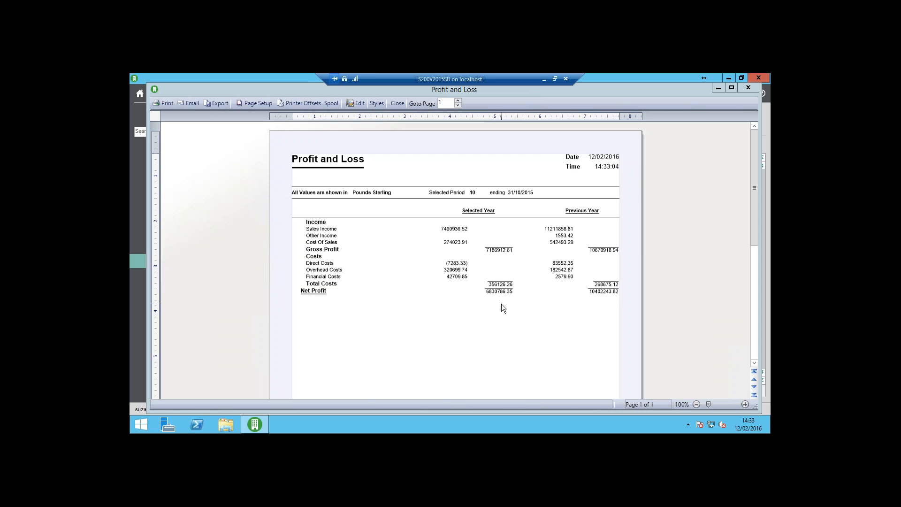
# Close the Profit and Loss report and open the Prosys Computing Summary Profit and Loss layout for editing from Financial Statement Layouts.
pyautogui.click(398, 104)
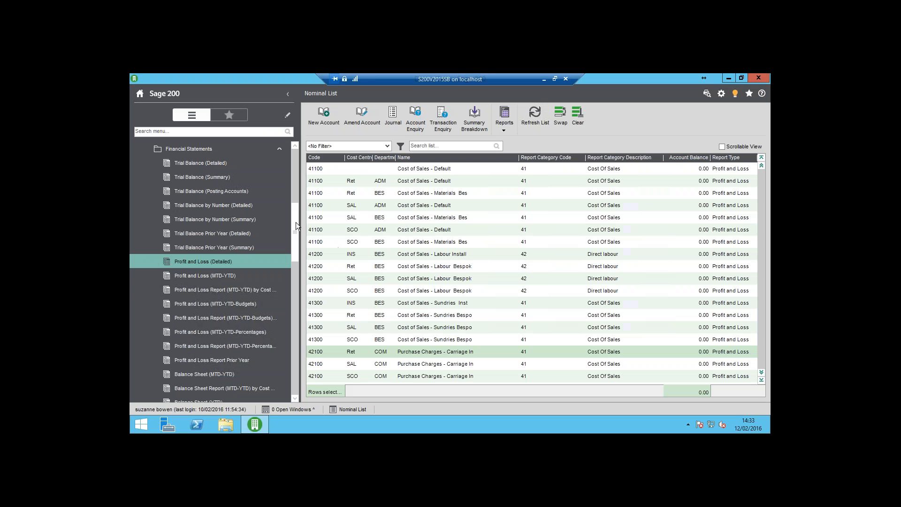
pyautogui.click(249, 150)
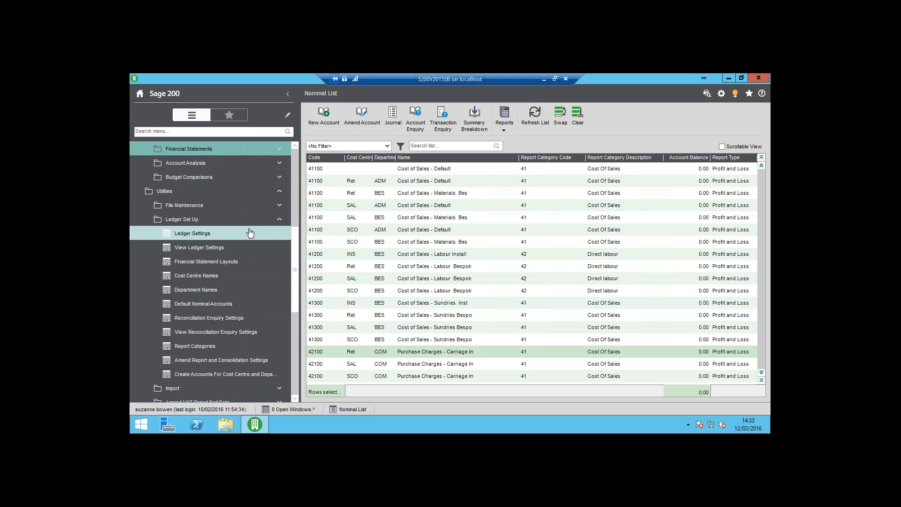
pyautogui.click(232, 261)
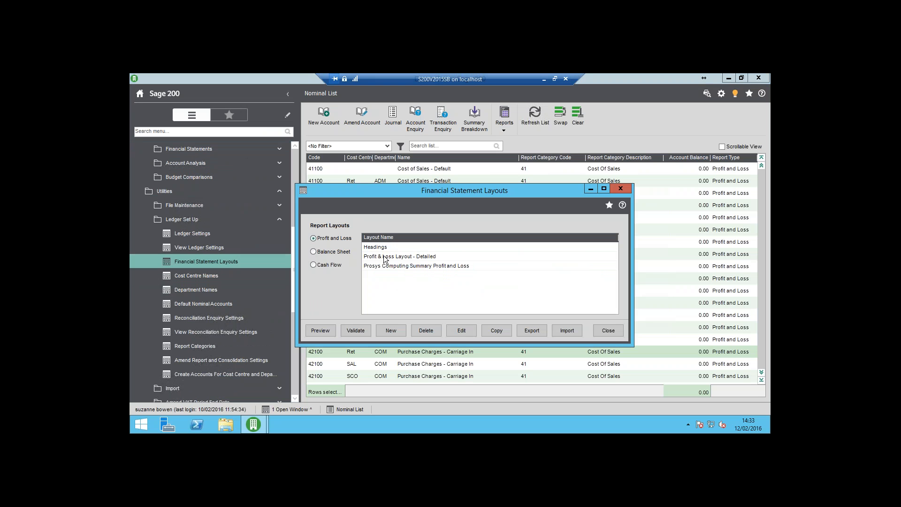
pyautogui.click(391, 266)
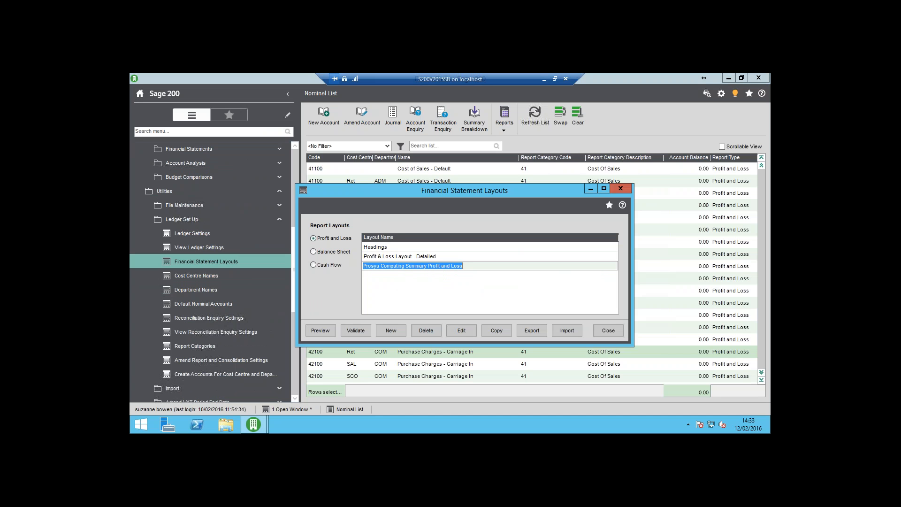
pyautogui.click(463, 330)
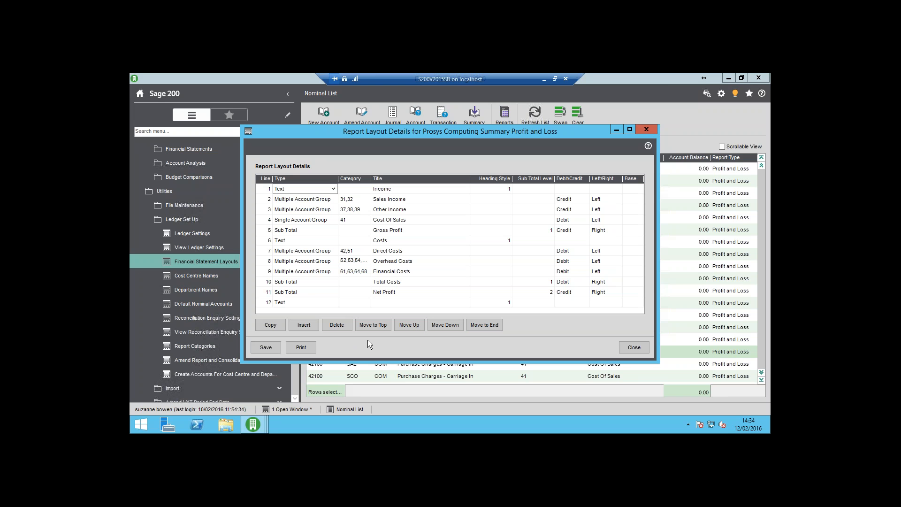
# Produce the printed listing of the summary layout's lines, close it, and save and close the layout details.
pyautogui.click(298, 348)
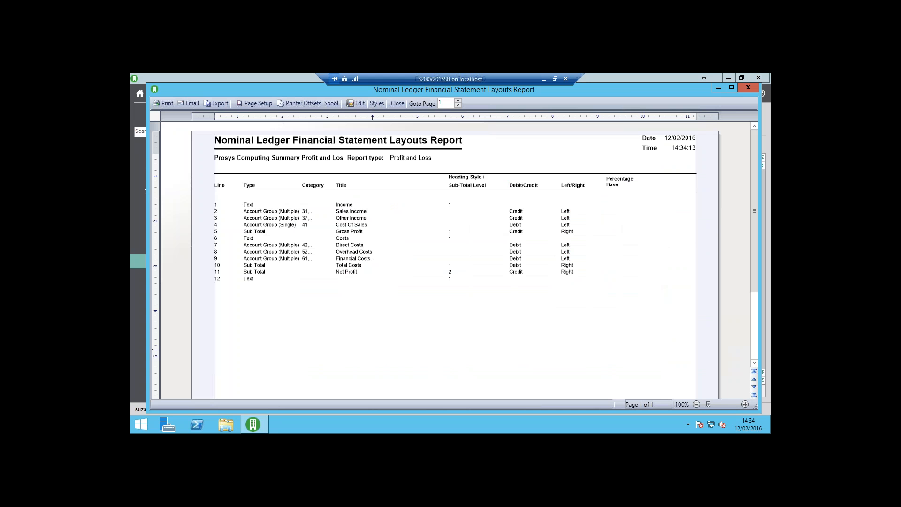
pyautogui.click(398, 103)
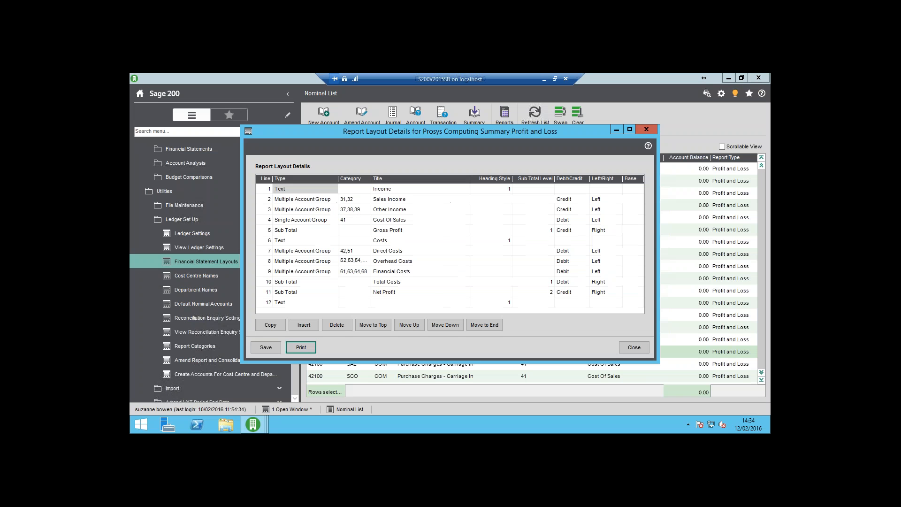
pyautogui.click(272, 347)
pyautogui.click(640, 347)
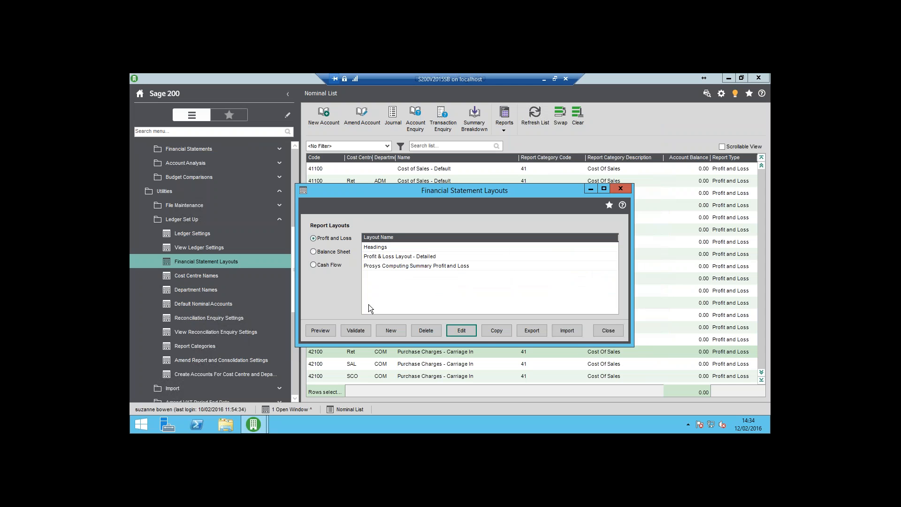
# Preview the Prosys Computing Summary Profit and Loss layout and validate its report categories, closing both result windows.
pyautogui.click(320, 331)
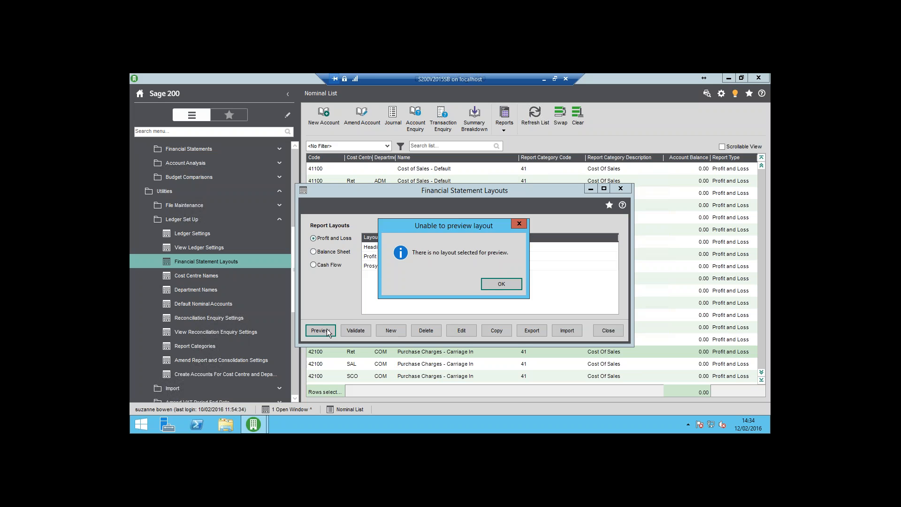
pyautogui.click(509, 284)
pyautogui.click(451, 266)
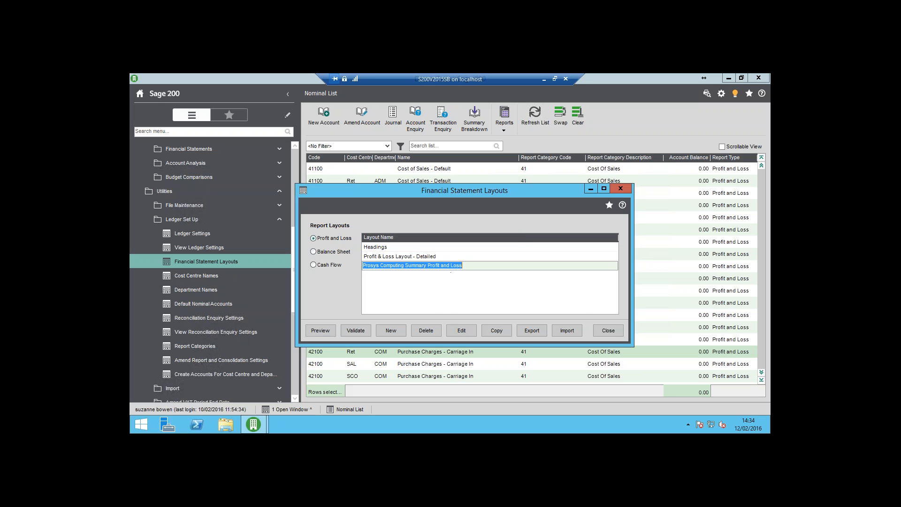
pyautogui.click(321, 331)
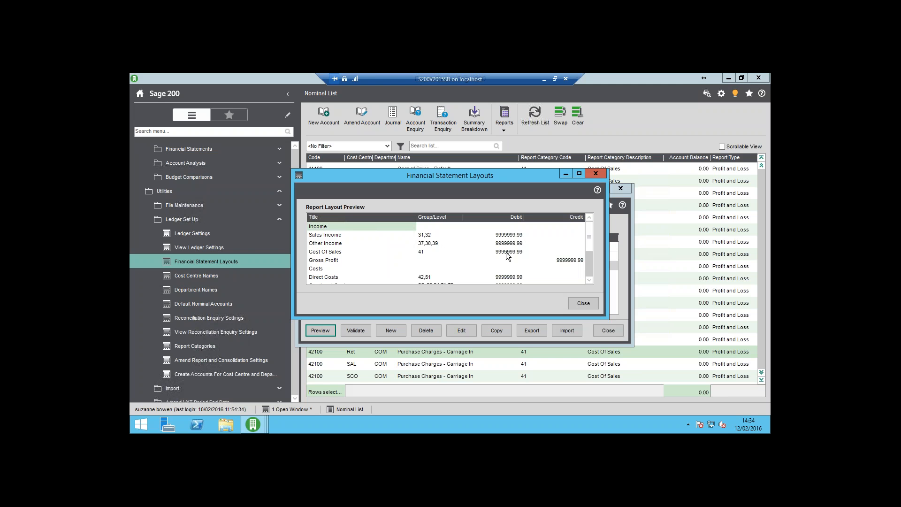
pyautogui.click(583, 303)
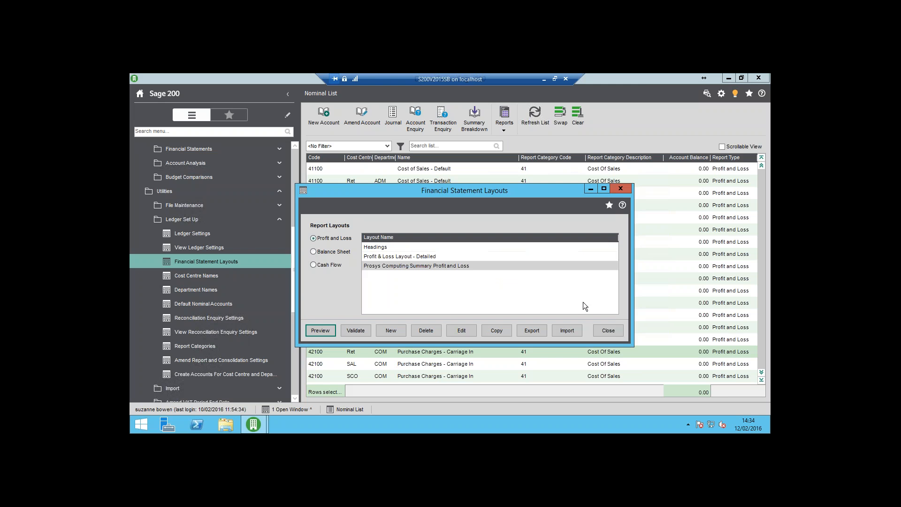
pyautogui.click(354, 330)
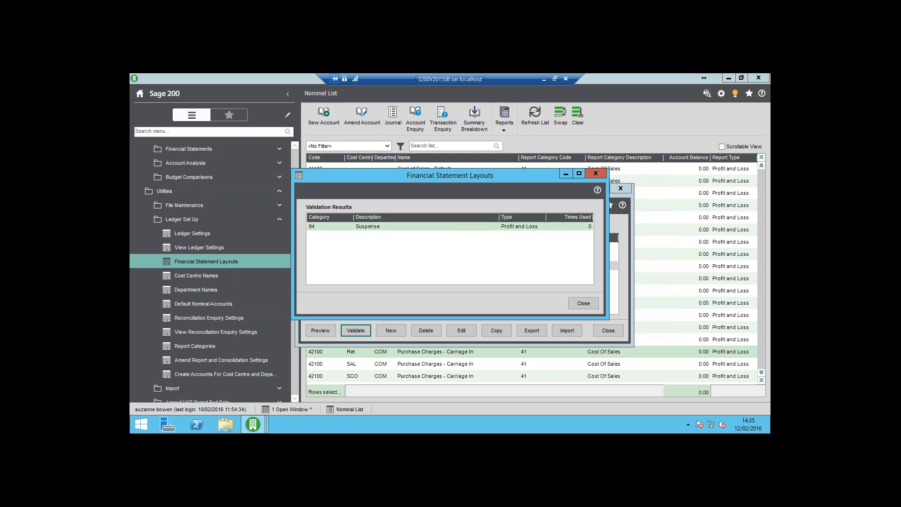
pyautogui.click(596, 306)
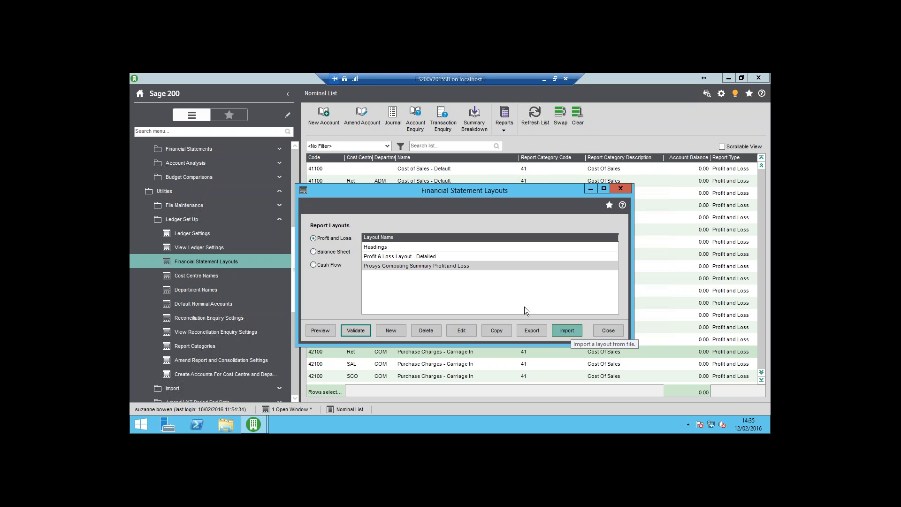
# Open the Balance Sheet Layout's details and examine the lines at its end.
pyautogui.click(314, 252)
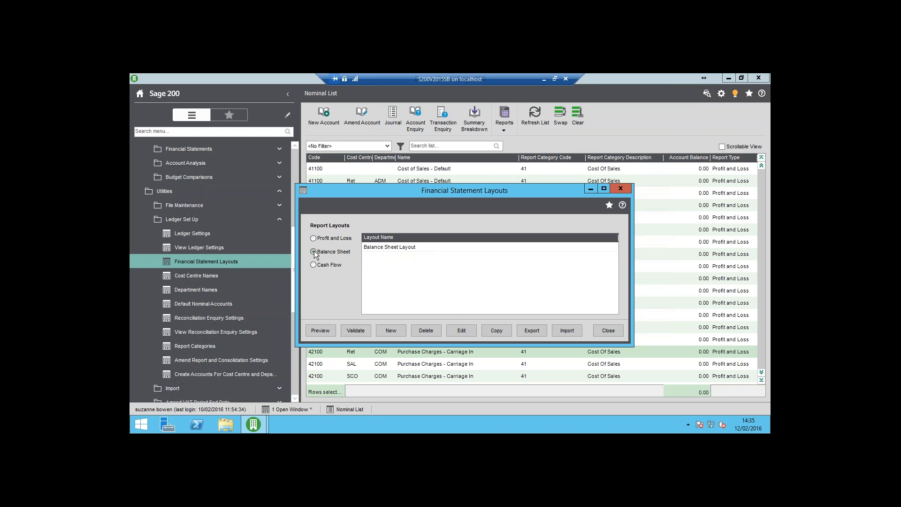
pyautogui.click(383, 248)
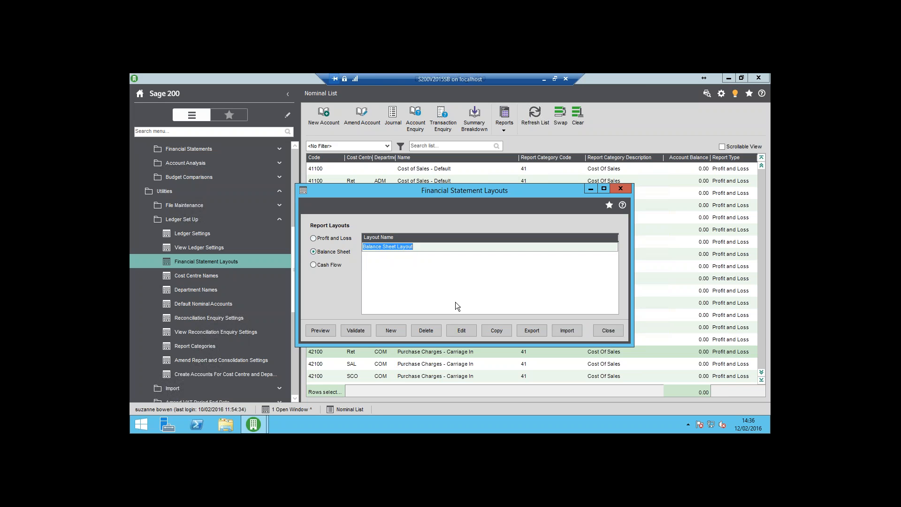
pyautogui.click(471, 331)
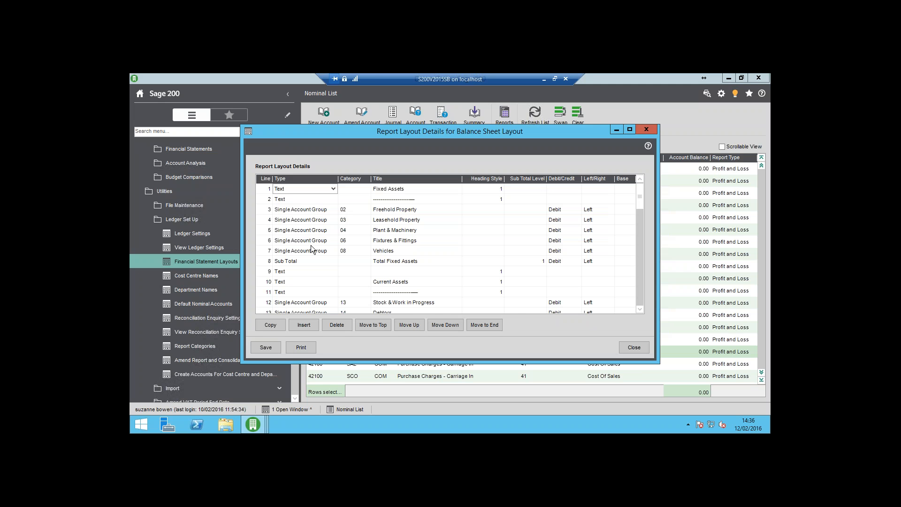
pyautogui.click(638, 294)
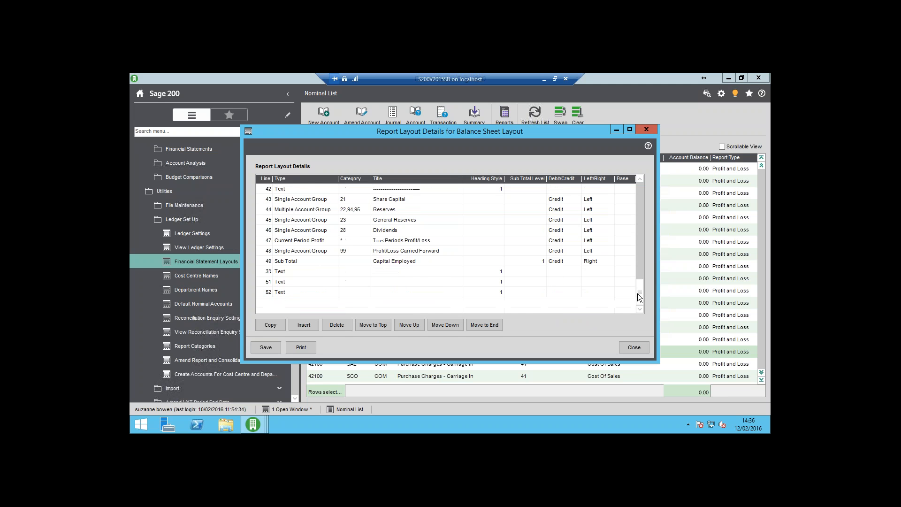
# Check the line types available for the This Periods Profit/Loss line on line 47, and close the layout windows without saving.
pyautogui.click(326, 242)
pyautogui.click(334, 241)
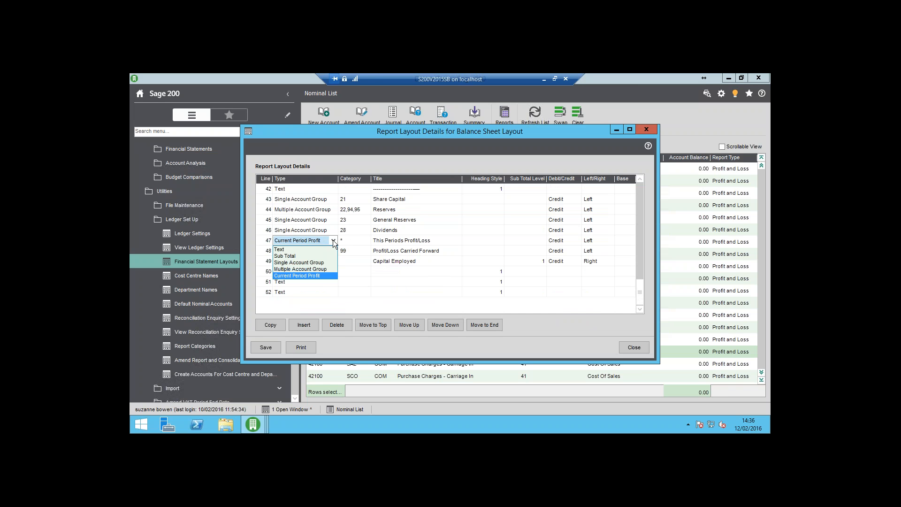
pyautogui.click(334, 240)
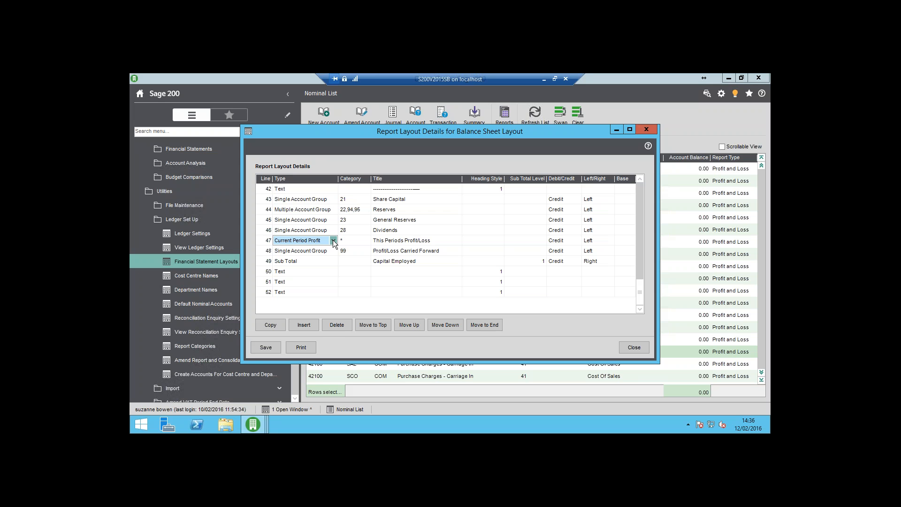
pyautogui.click(634, 349)
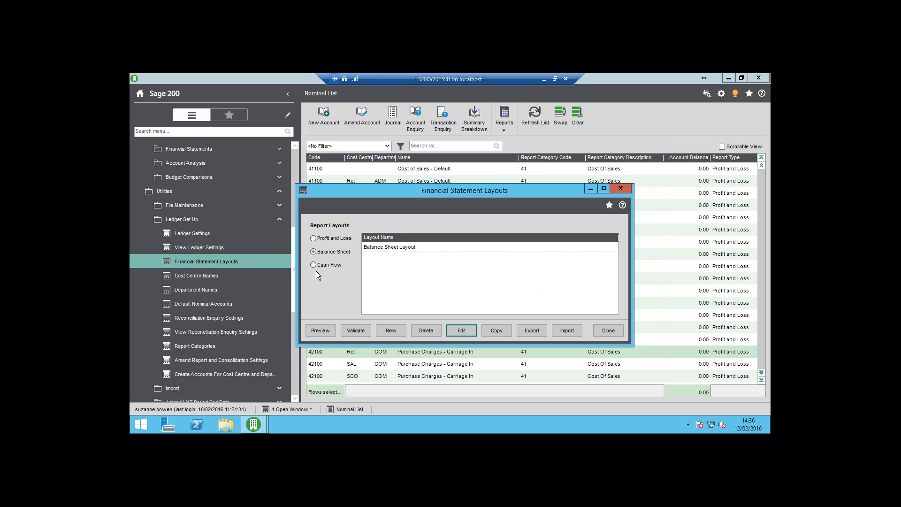
pyautogui.click(609, 330)
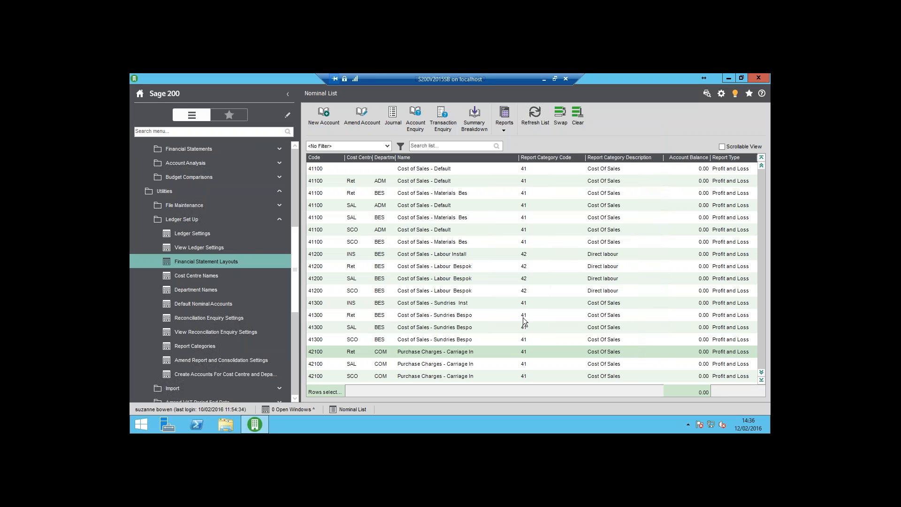